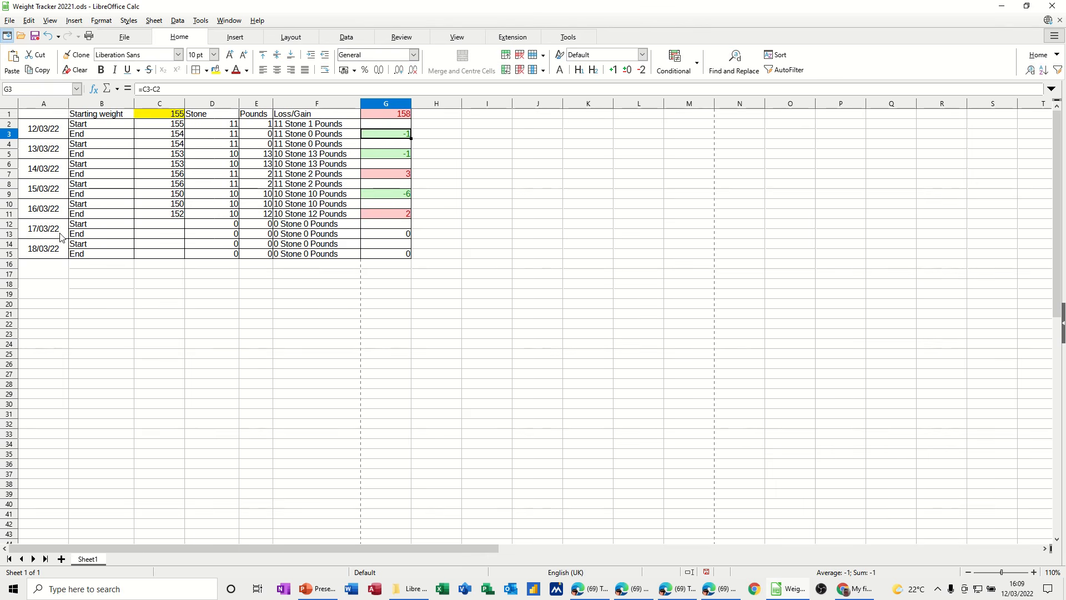
Enter 155 as the start weight and 154 as the end weight for 17/03/22
left_click(166, 225)
type("155")
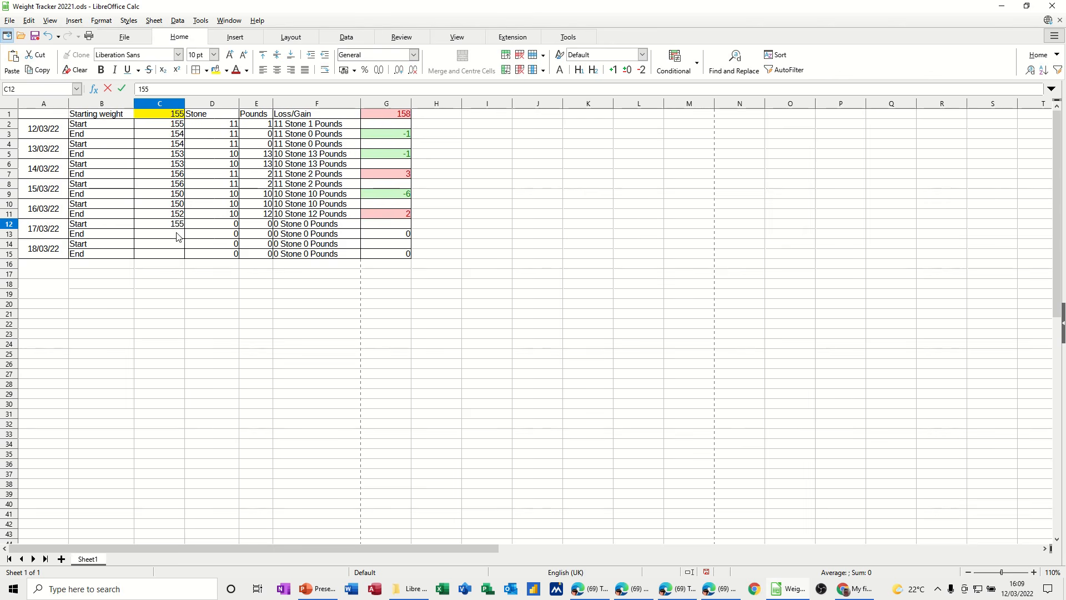
key("Return")
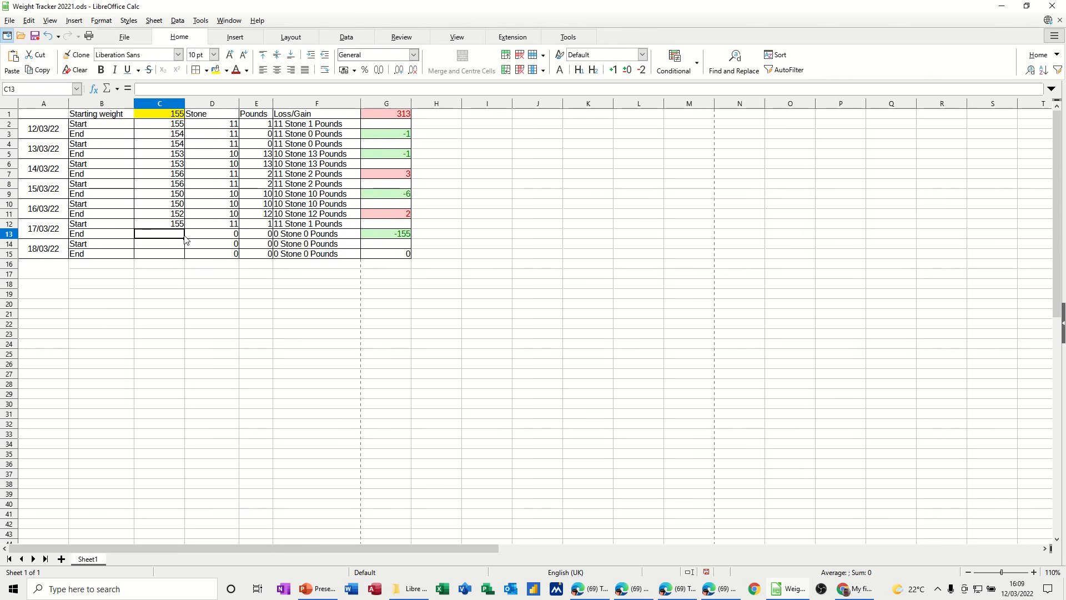
type("154")
key("Return")
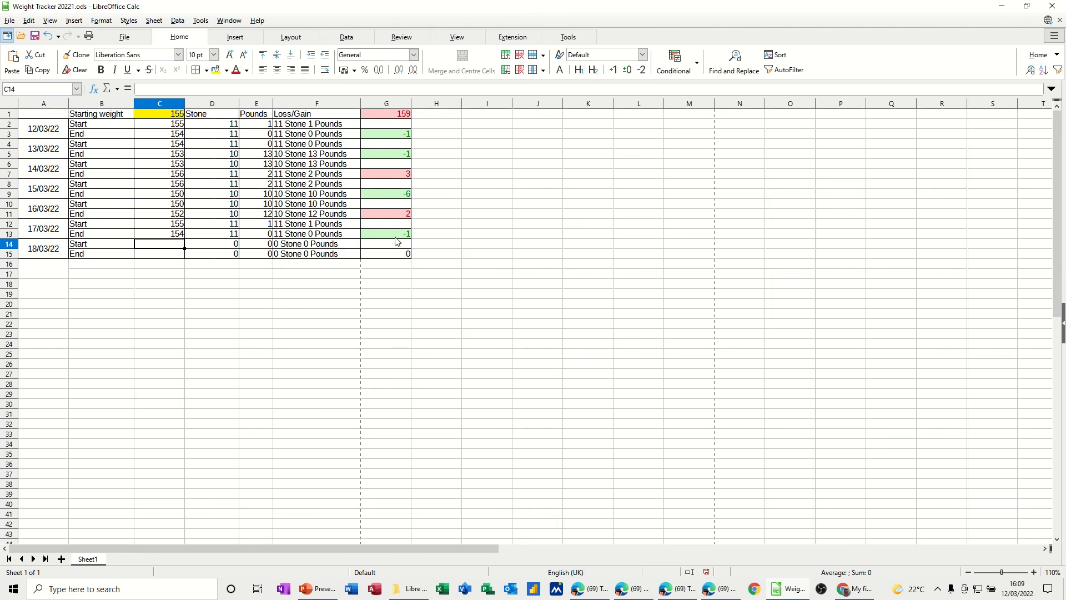
Try 156 as the end weight for 17/03/22 and set it back to 154
left_click(164, 234)
type("156")
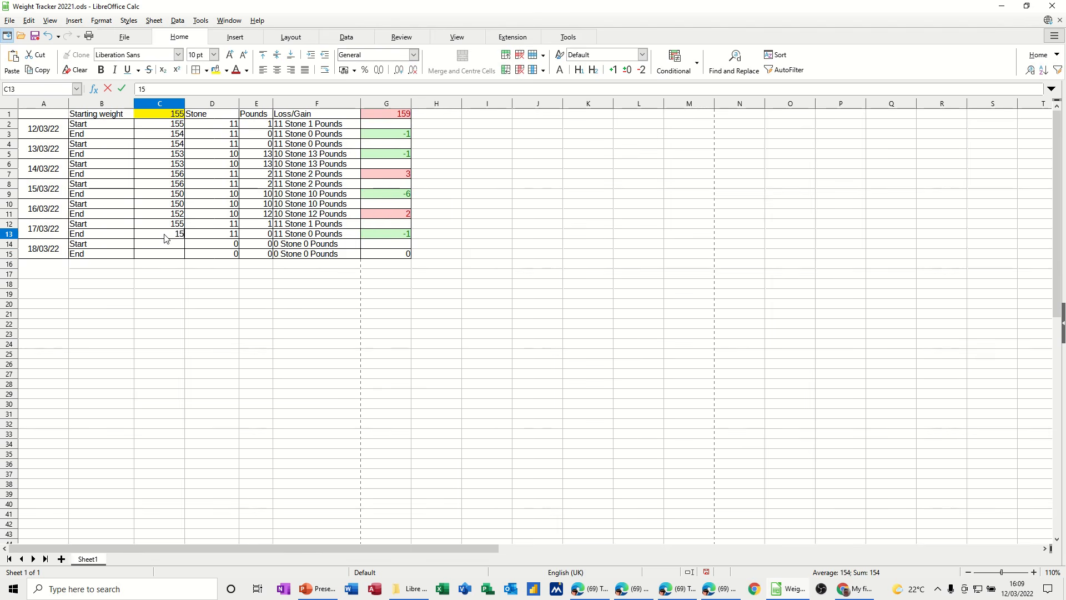
left_click(211, 236)
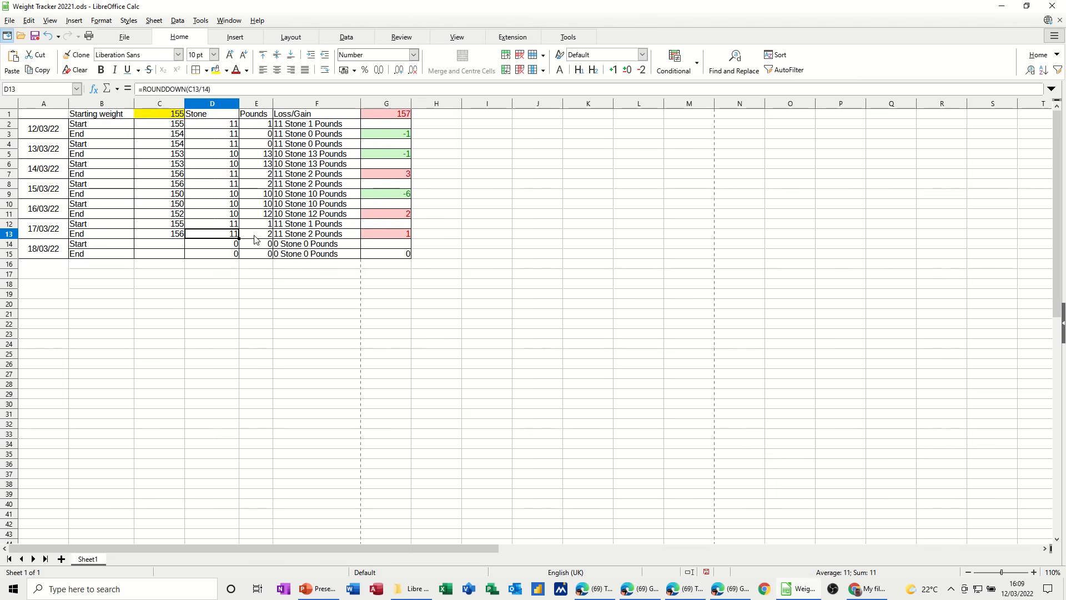
left_click(165, 234)
type("154")
key("Return")
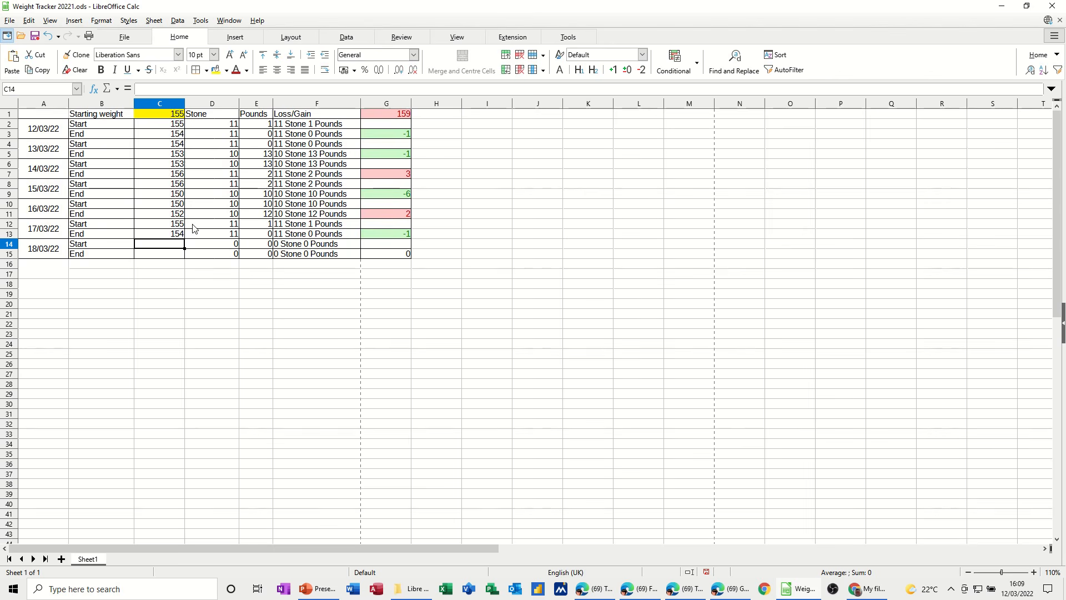
left_click(289, 225)
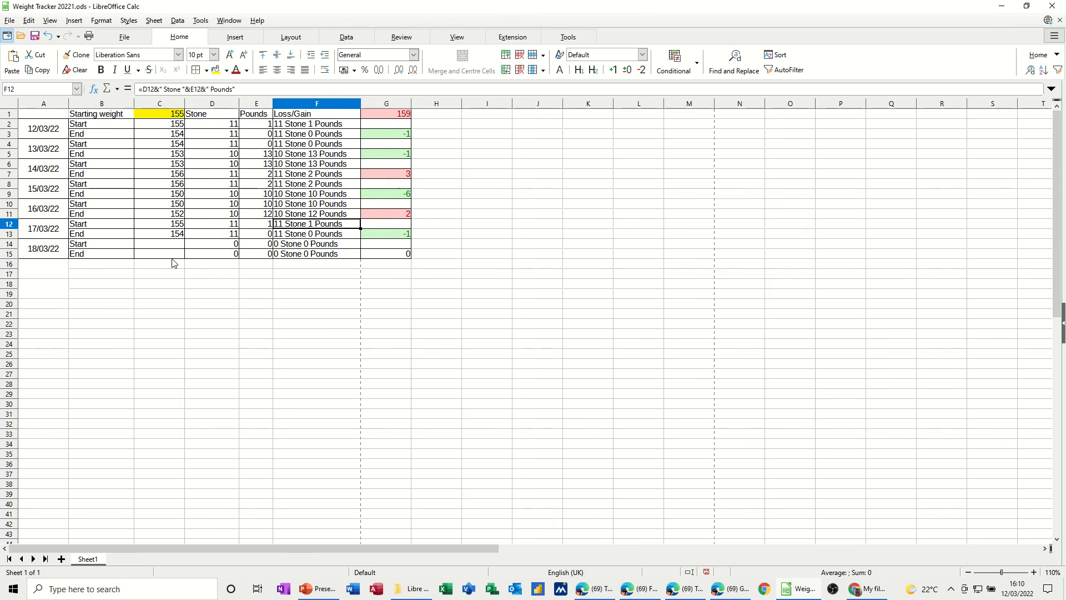
left_click(123, 295)
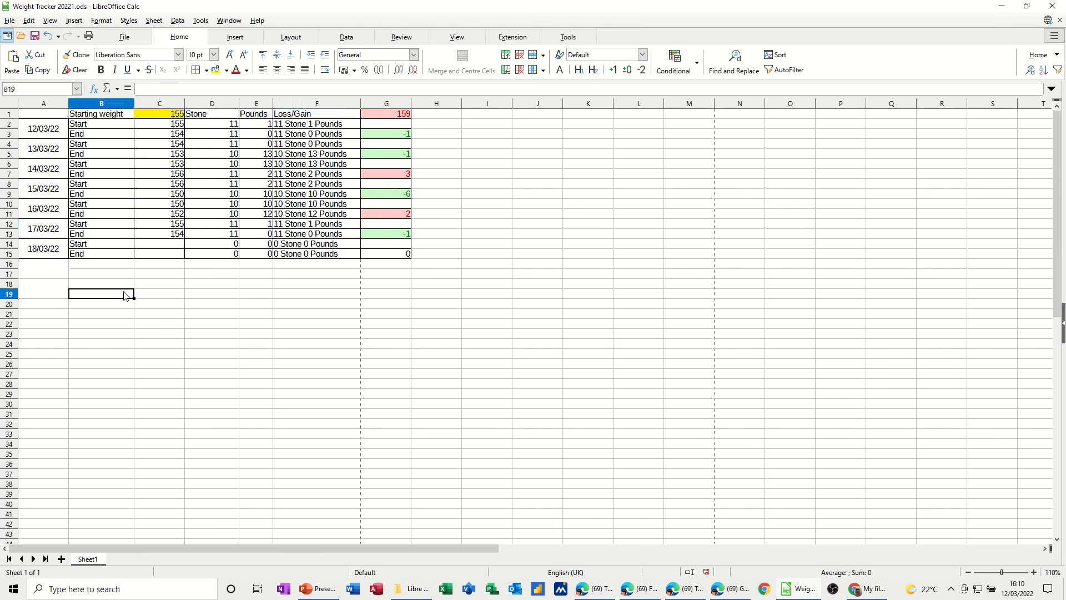
left_click(52, 322)
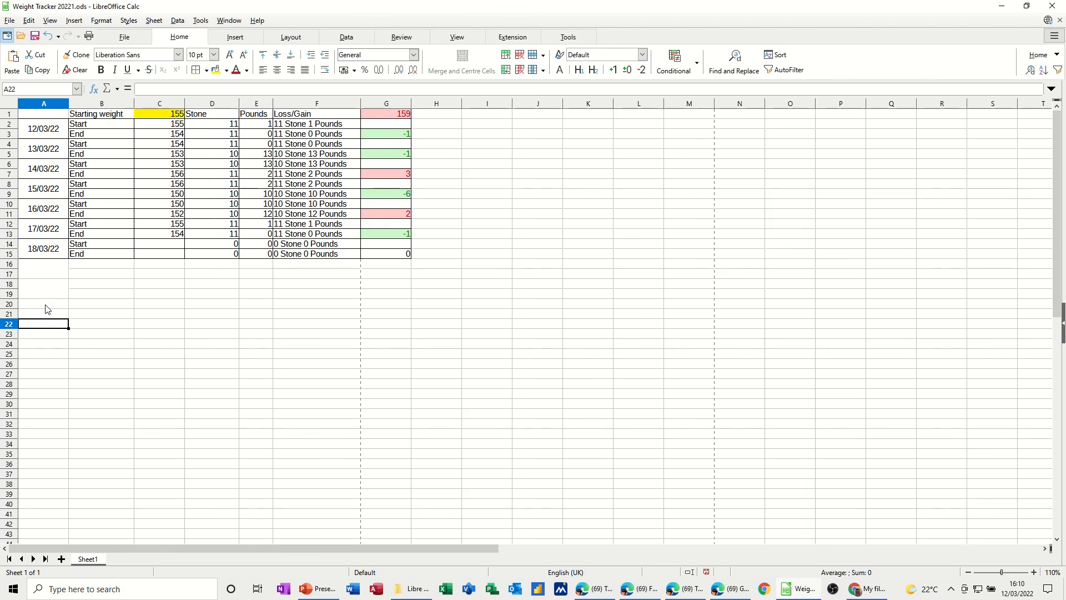
Insert the current date, 12/03/22, in cell A20 below the existing table
left_click(45, 304)
key("ctrl+semicolon")
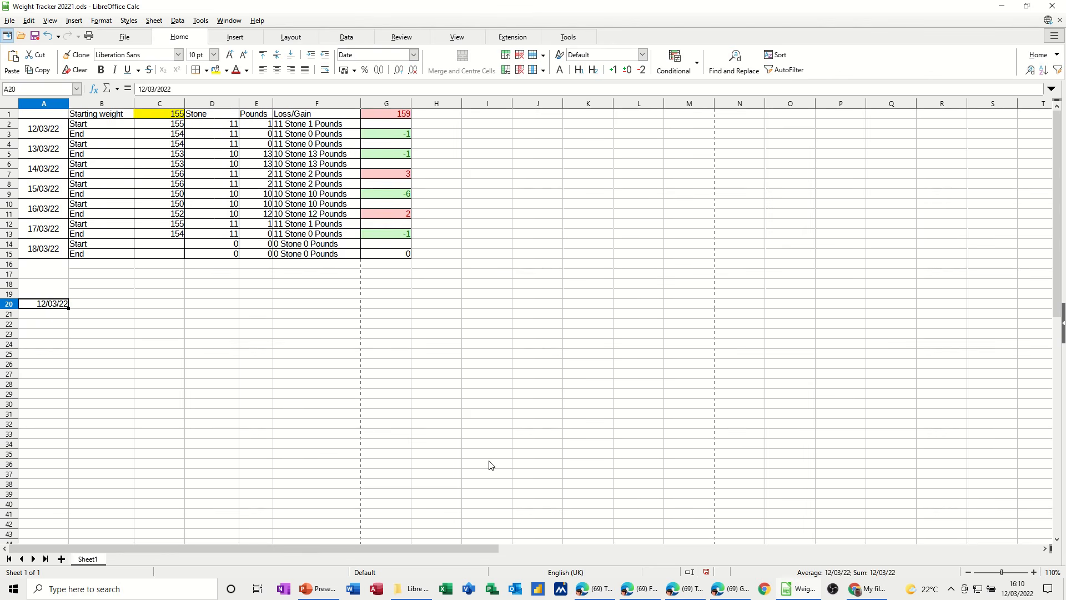
left_click(101, 323)
Merge and centre A20:A21 and fill the dates down to 18/03/22 in two-row blocks through row 33
left_click_drag(45, 304, 45, 314)
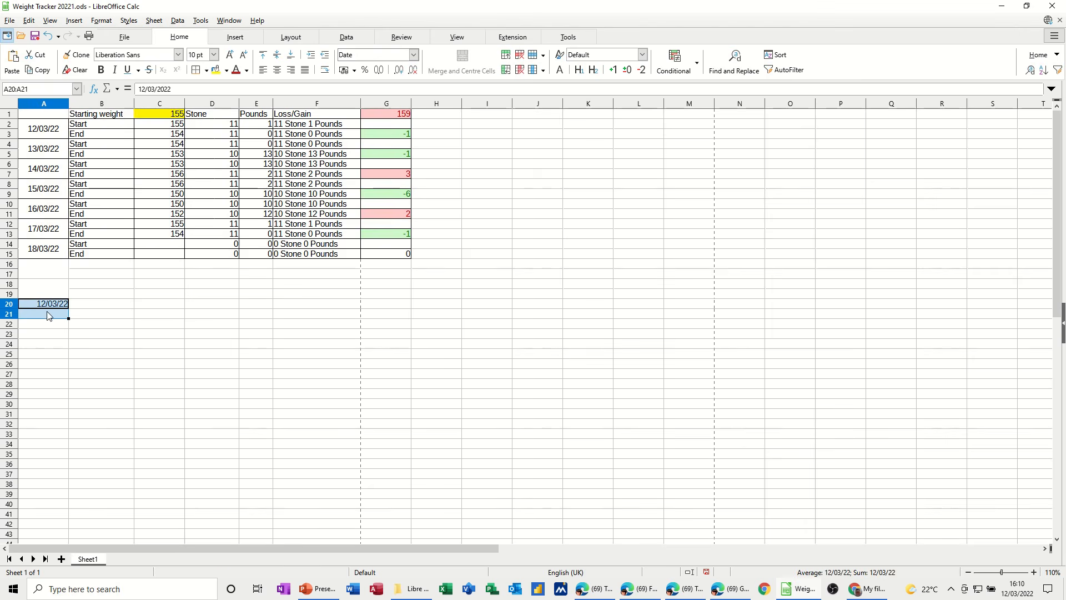
left_click(492, 54)
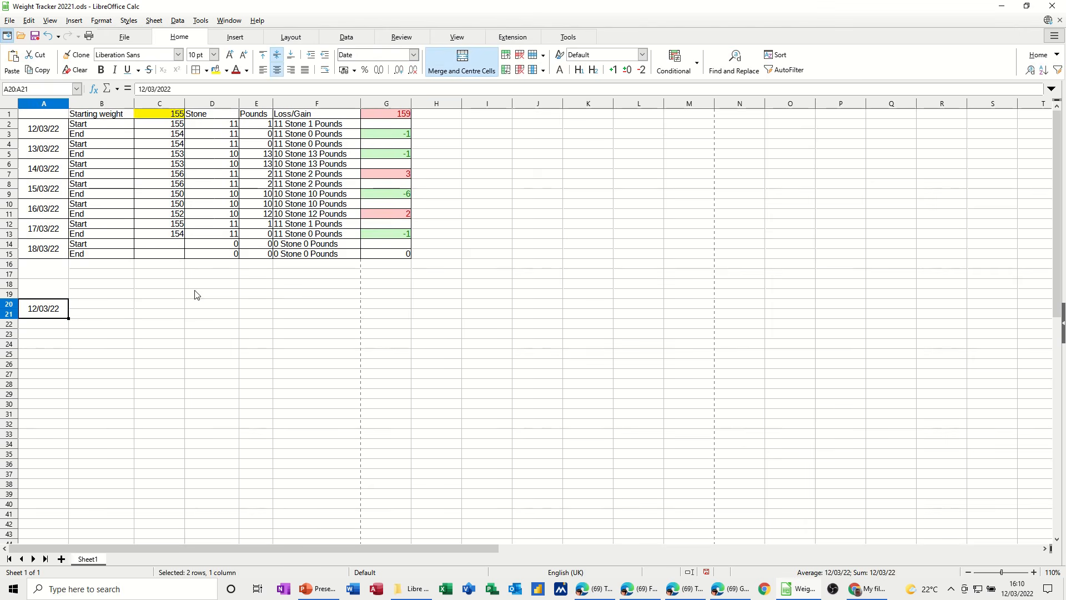
left_click_drag(68, 321, 69, 436)
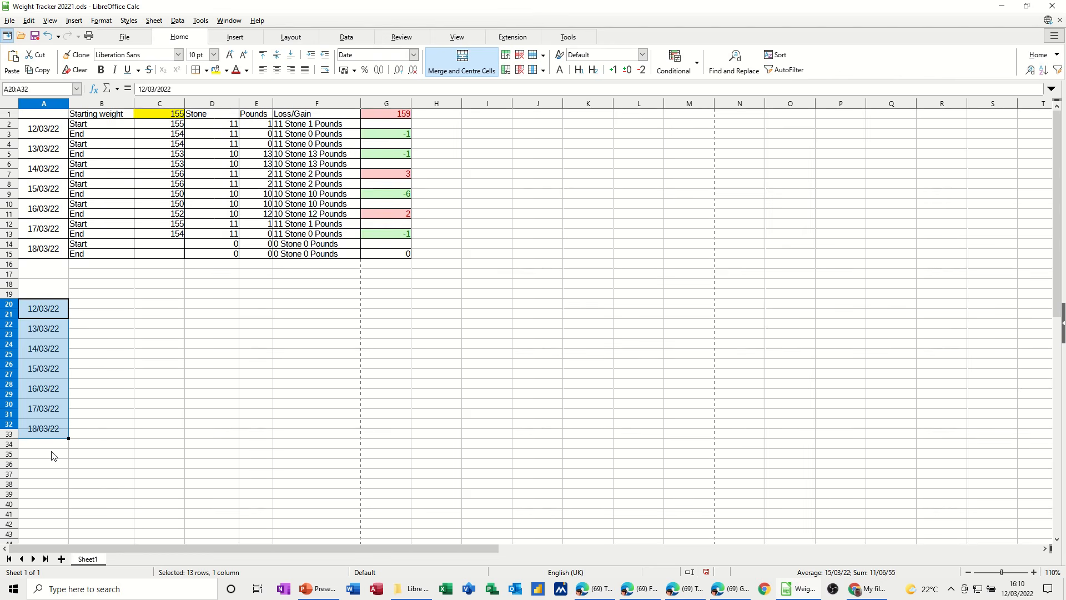
Enter Start in B20 and End in B21, and fill the alternating labels down to B33
left_click(100, 309)
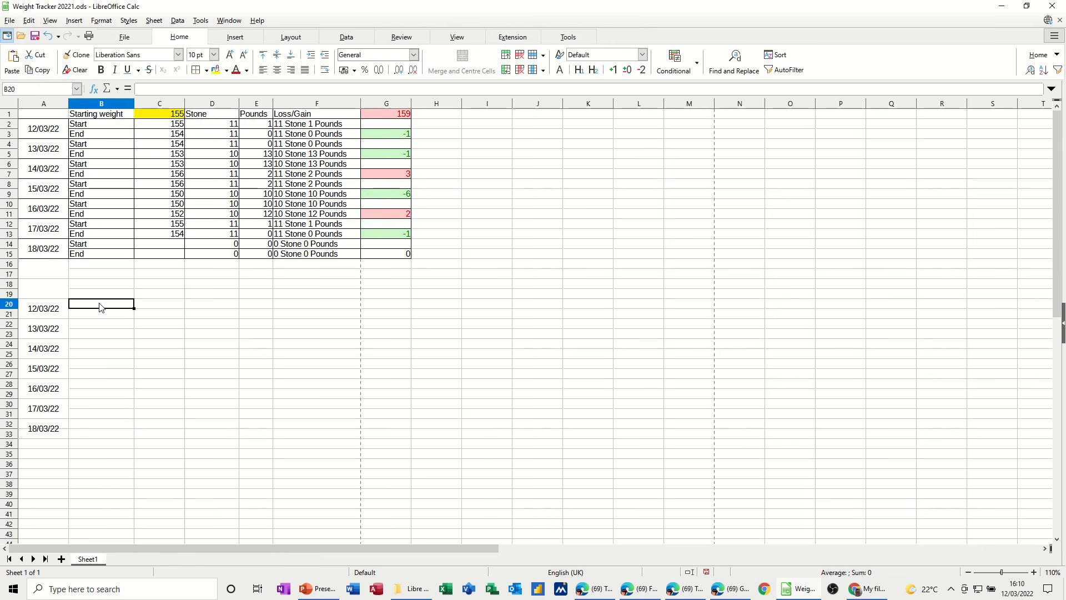
type("S")
key("Return")
type("End")
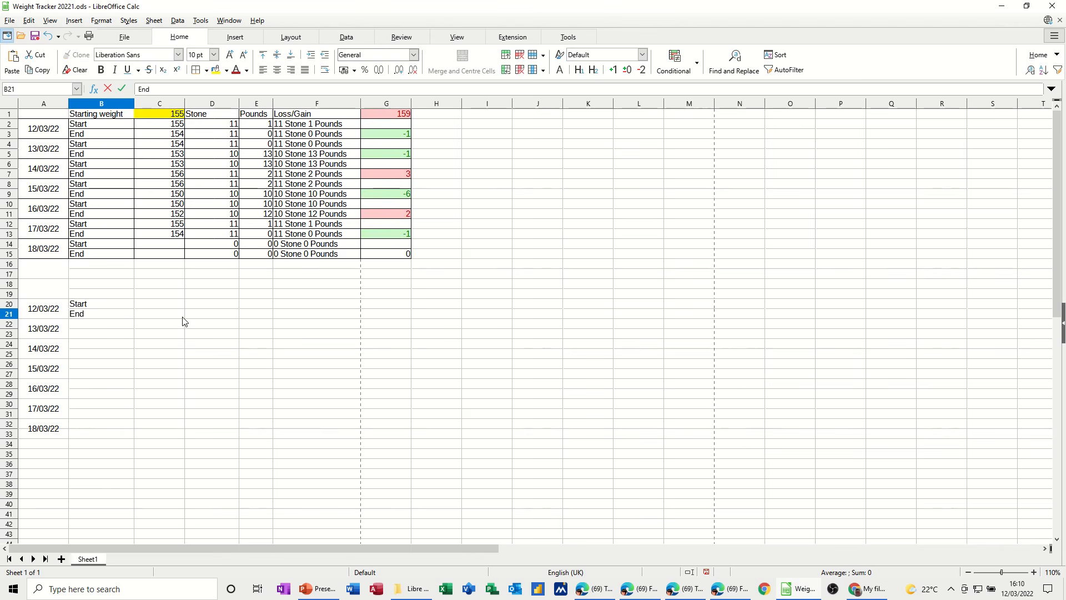
left_click(177, 324)
left_click_drag(106, 305, 130, 436)
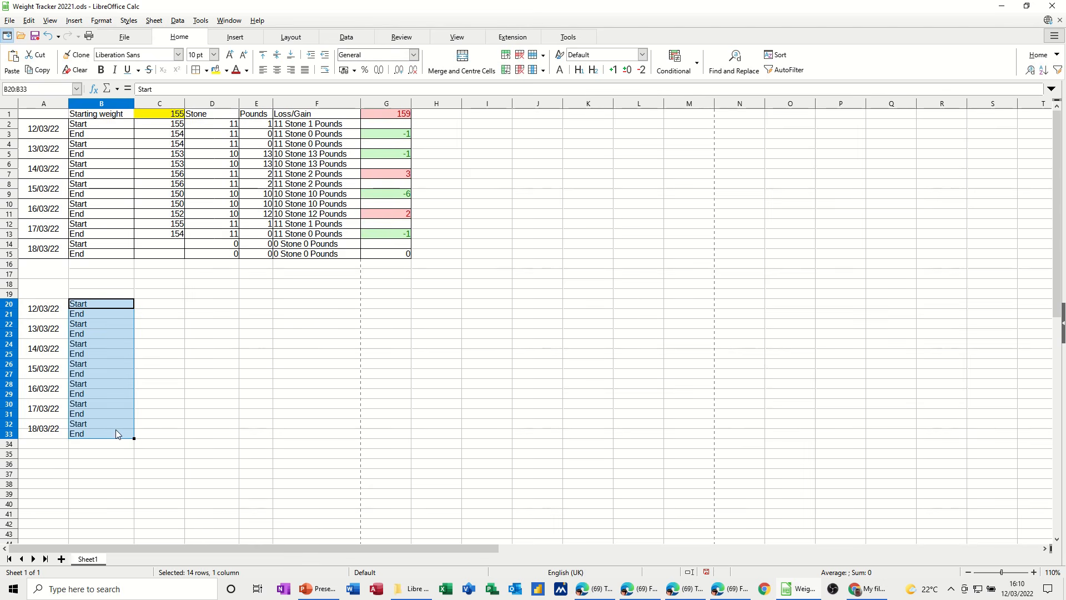
Enter the label "Startin Weight" in B19 above the Start and End column
left_click(110, 296)
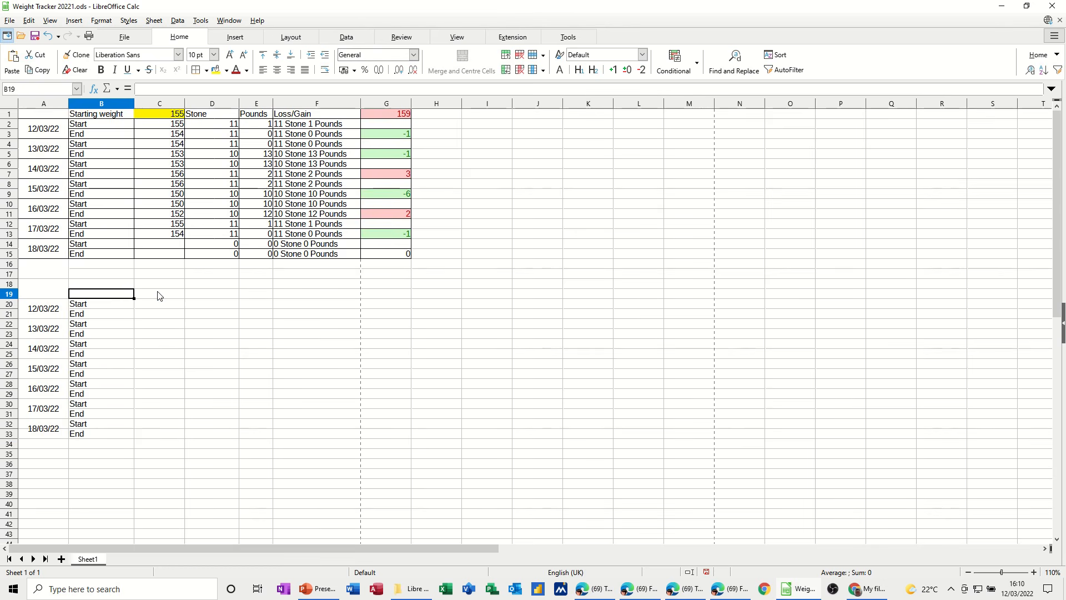
type("Start")
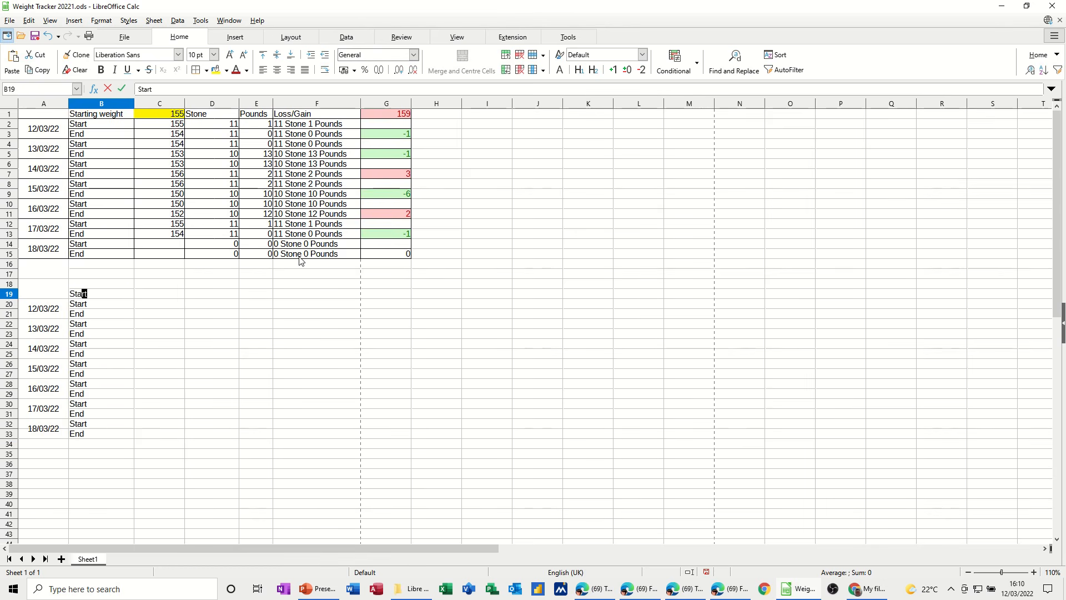
type("in Weight")
Enter 154 as the starting weight in C19 and highlight the cell yellow
left_click(179, 301)
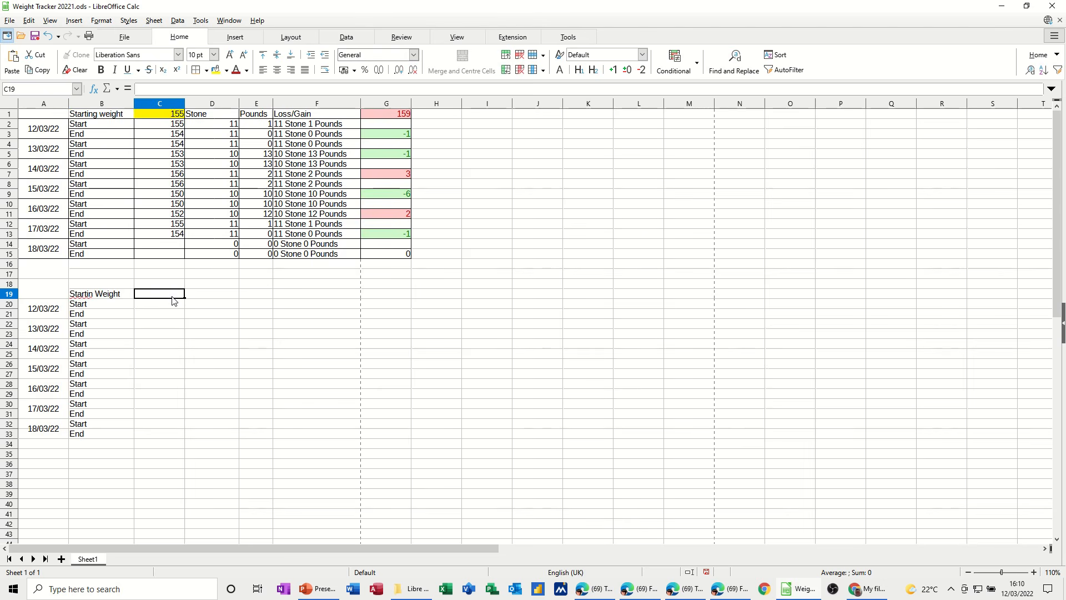
type("154")
left_click(184, 314)
left_click(154, 295)
left_click(215, 71)
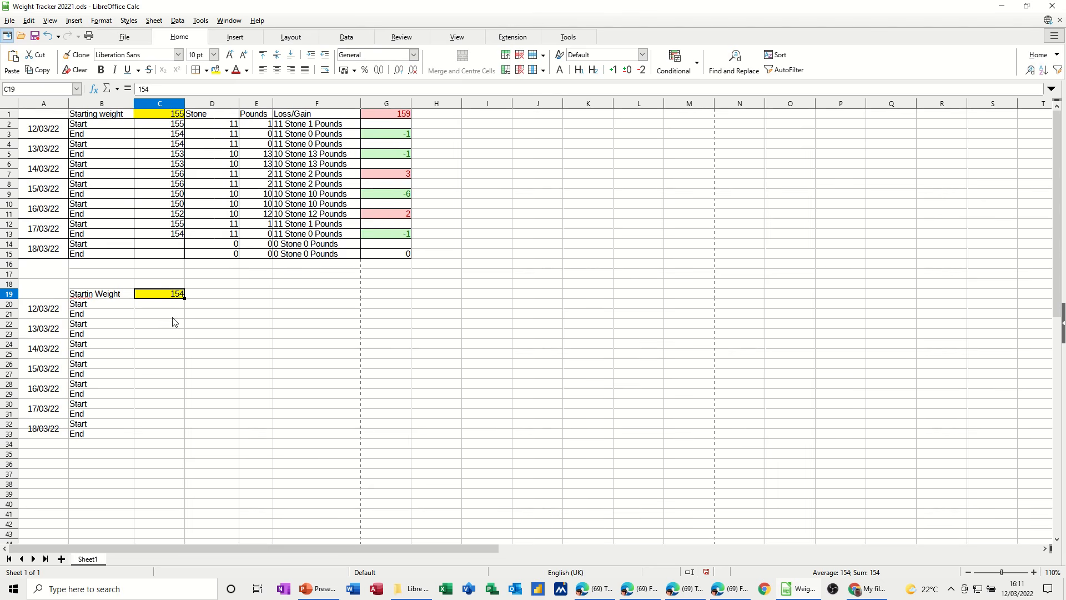
Correct the label in B19 to "Starting weight"
left_click(82, 296)
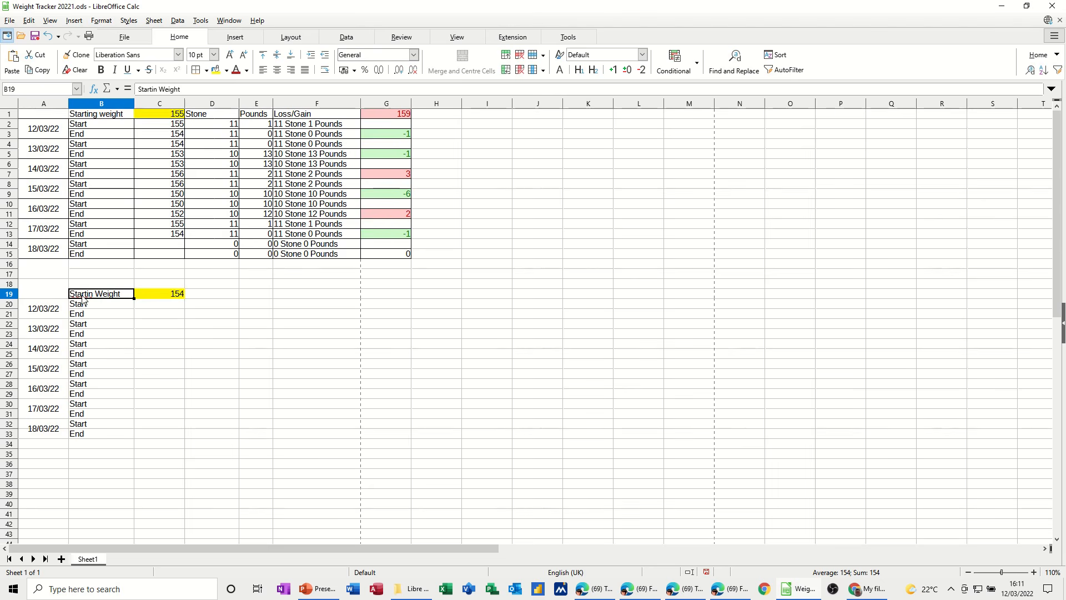
left_click(157, 90)
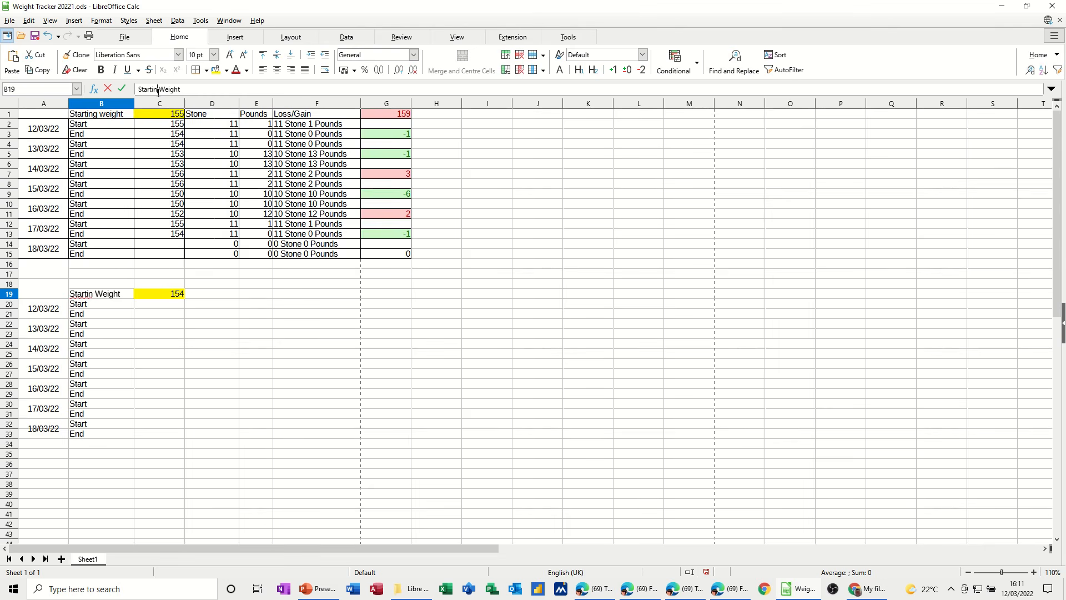
type("g")
left_click(194, 325)
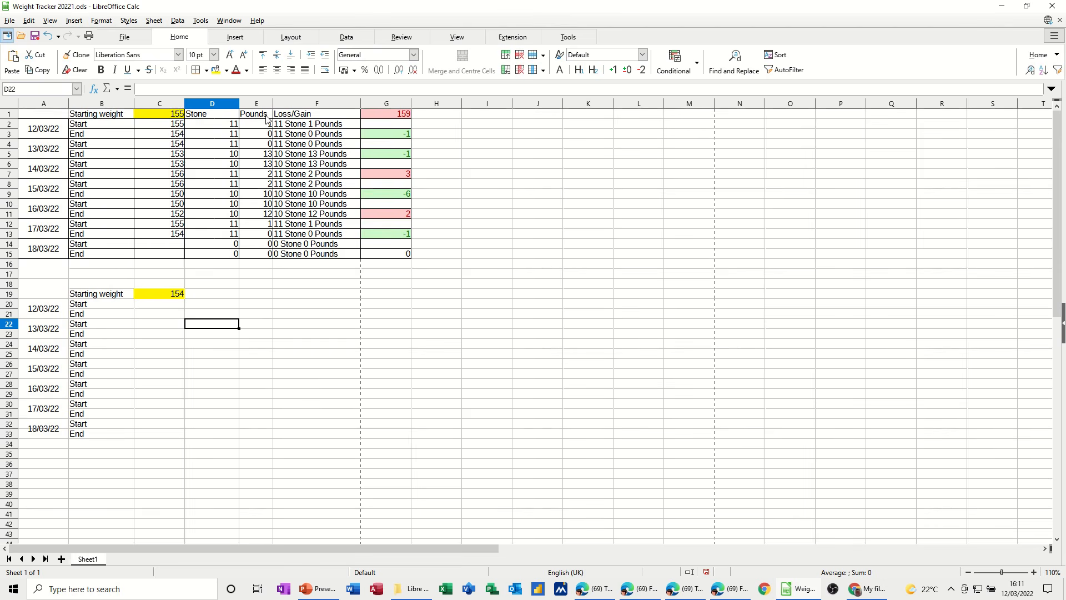
Add the headings Stones, Pounds and Loss/Gain in D19, E19 and F19
left_click(216, 296)
type("S")
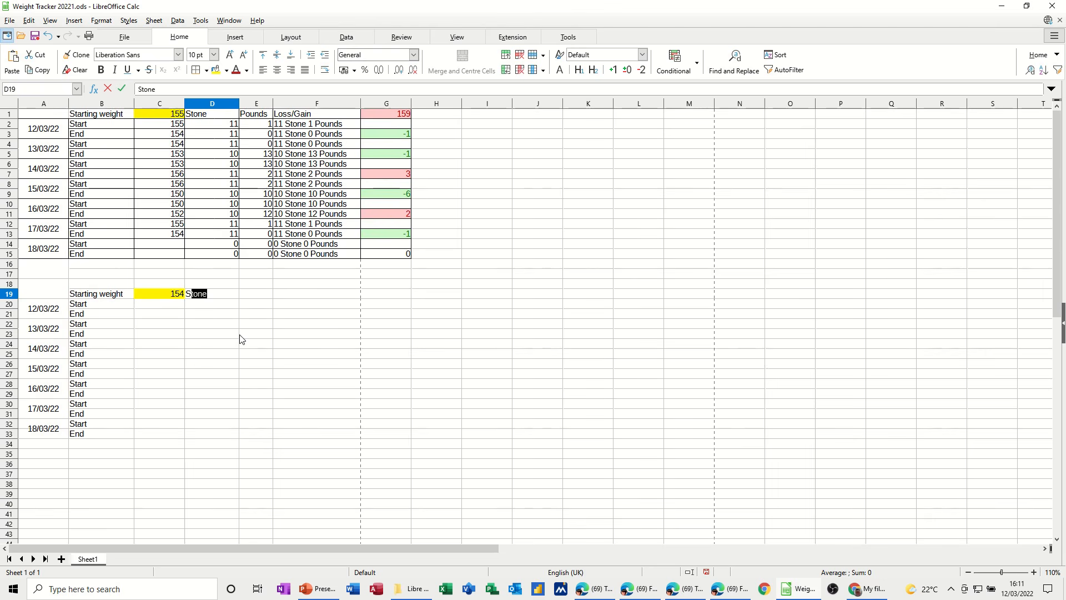
type("tones")
key("Tab")
type("Poun")
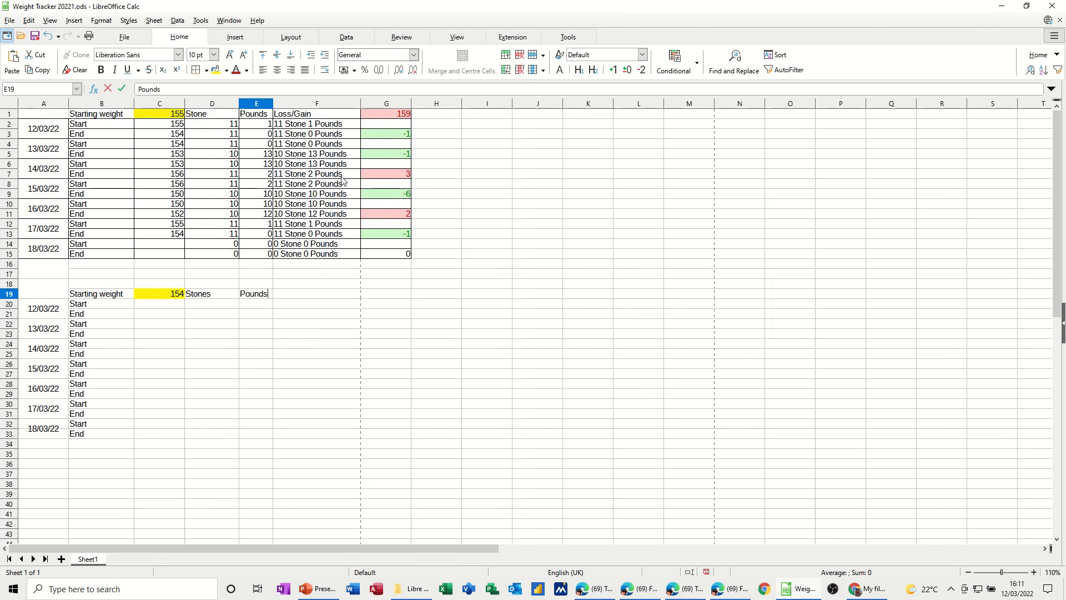
left_click(312, 295)
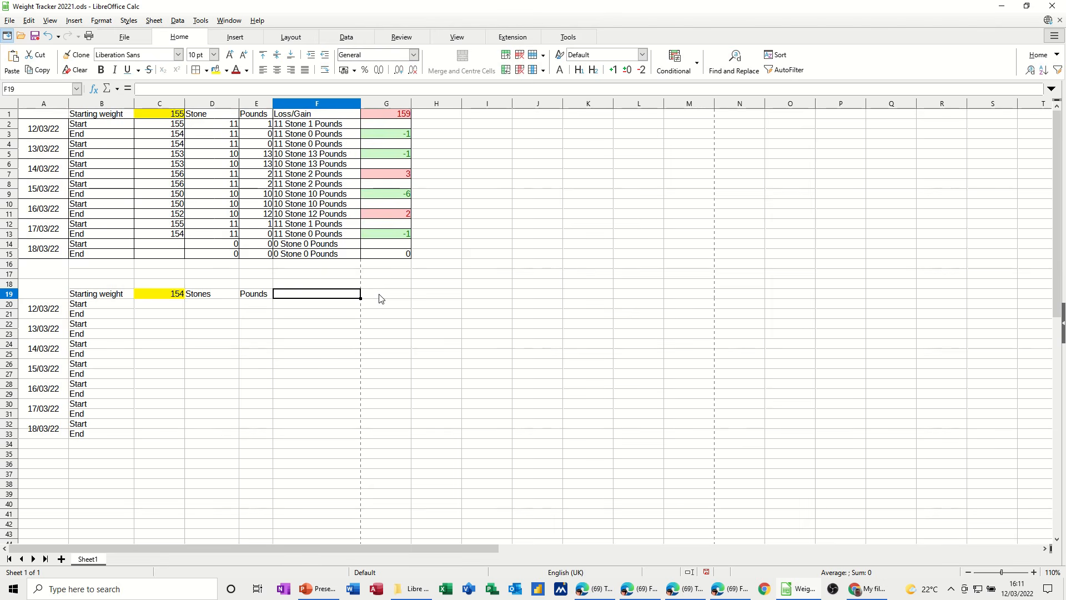
type("Loss/")
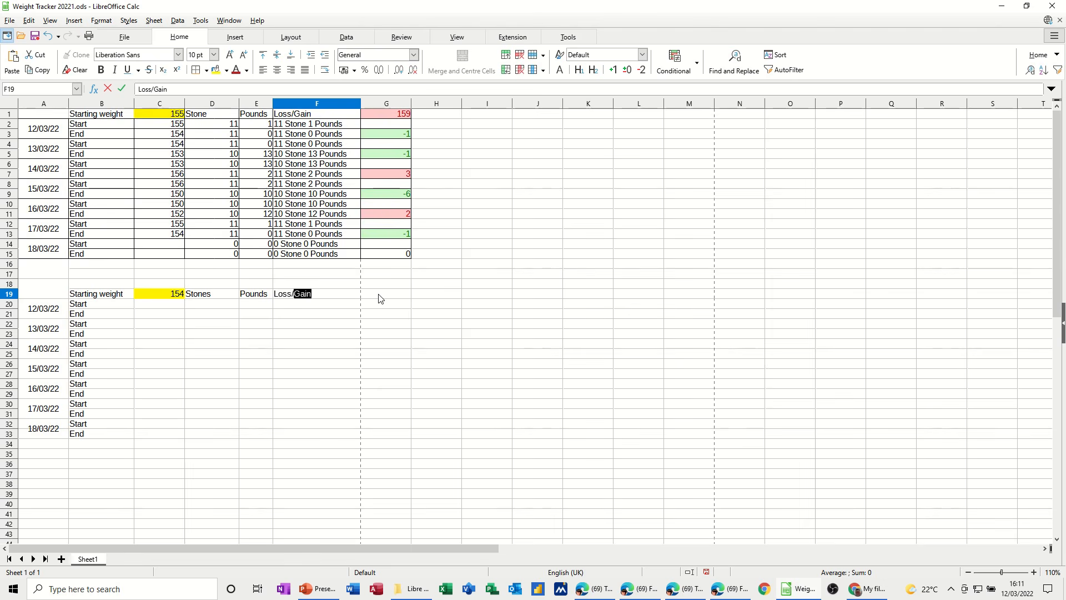
key("Return")
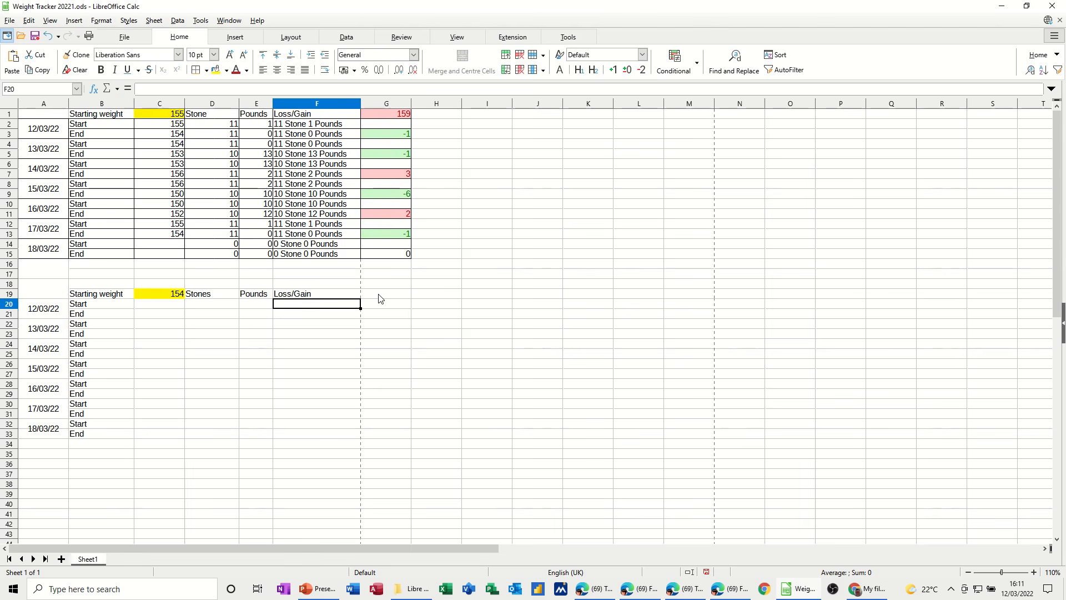
Examine the Loss/Gain total formula in G1 as a reference for G19
left_click(380, 295)
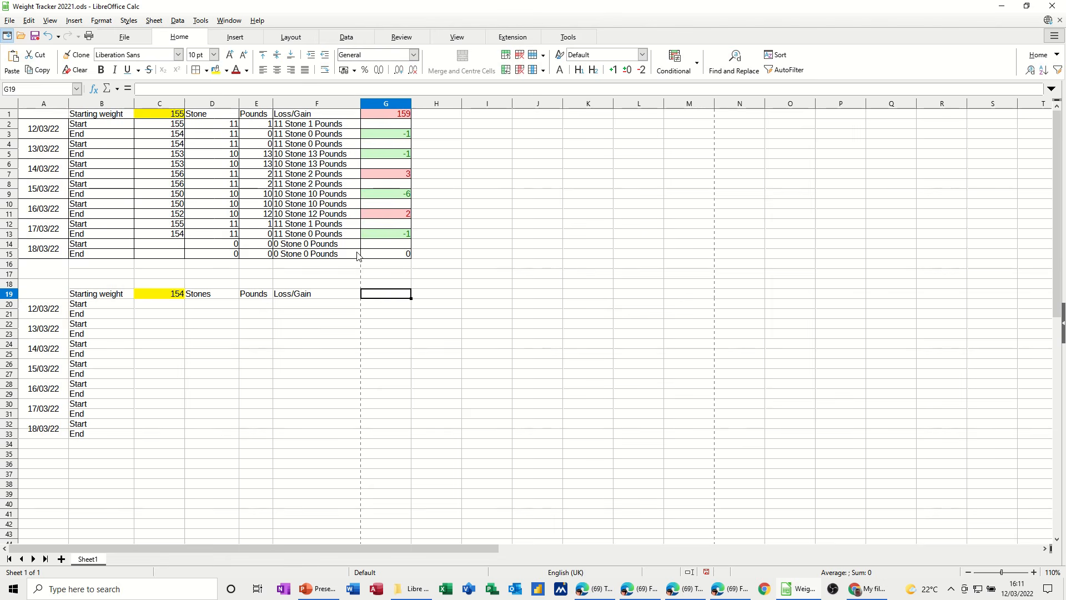
left_click(396, 115)
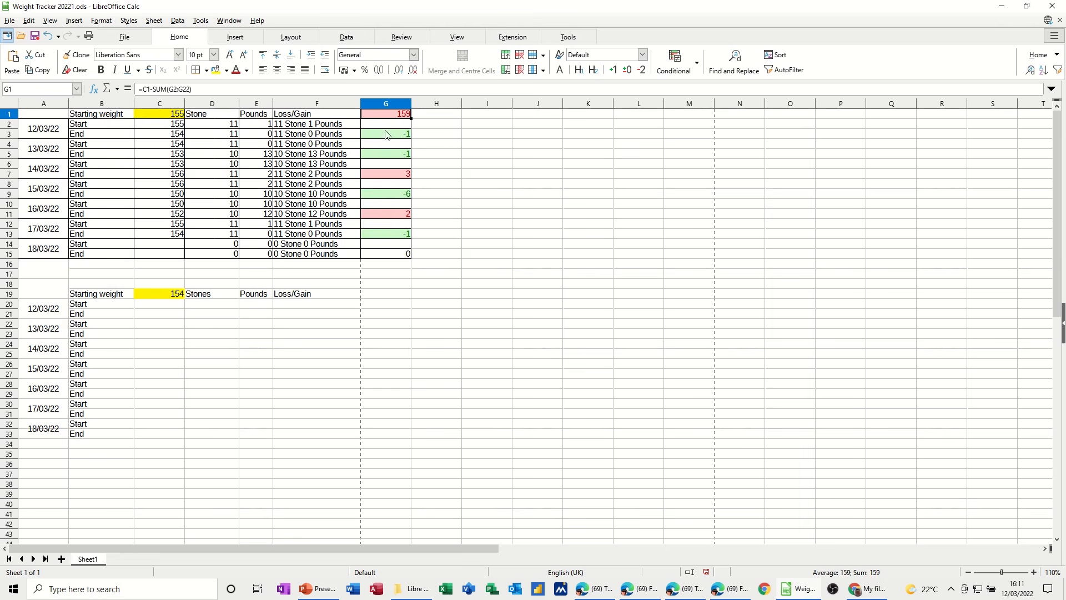
left_click(381, 295)
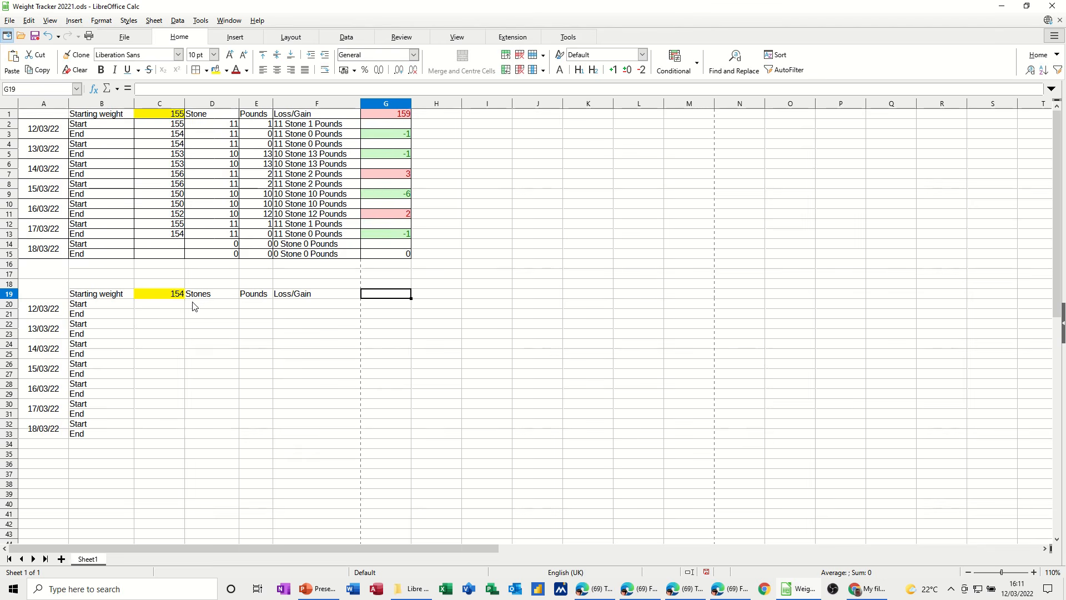
Enter the new table's 12/03/22 weights: 154 for Start in C20 and 155 for End in C21
left_click(154, 306)
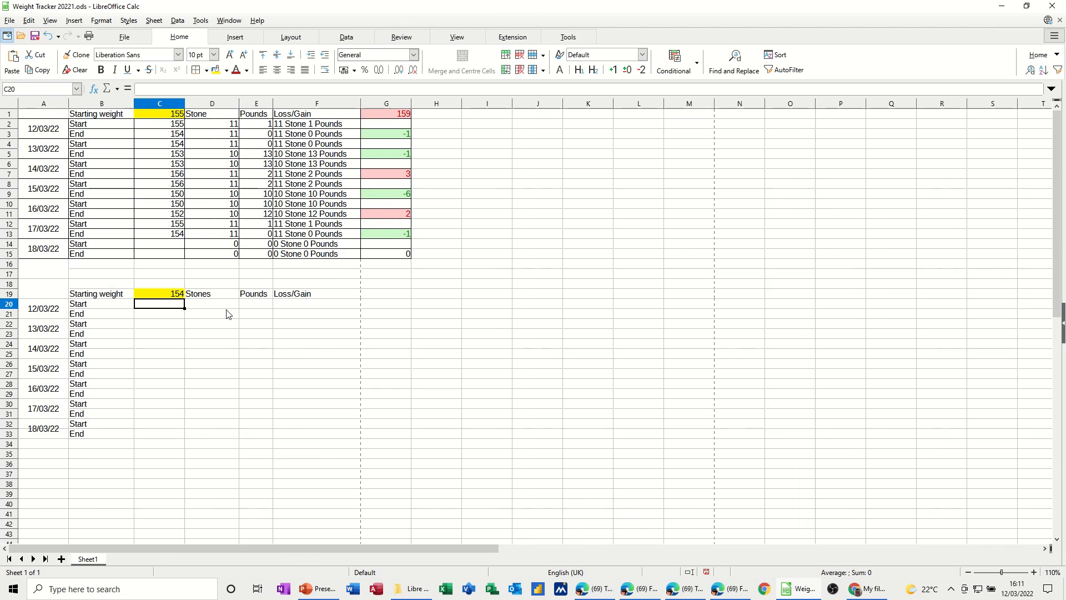
type("154")
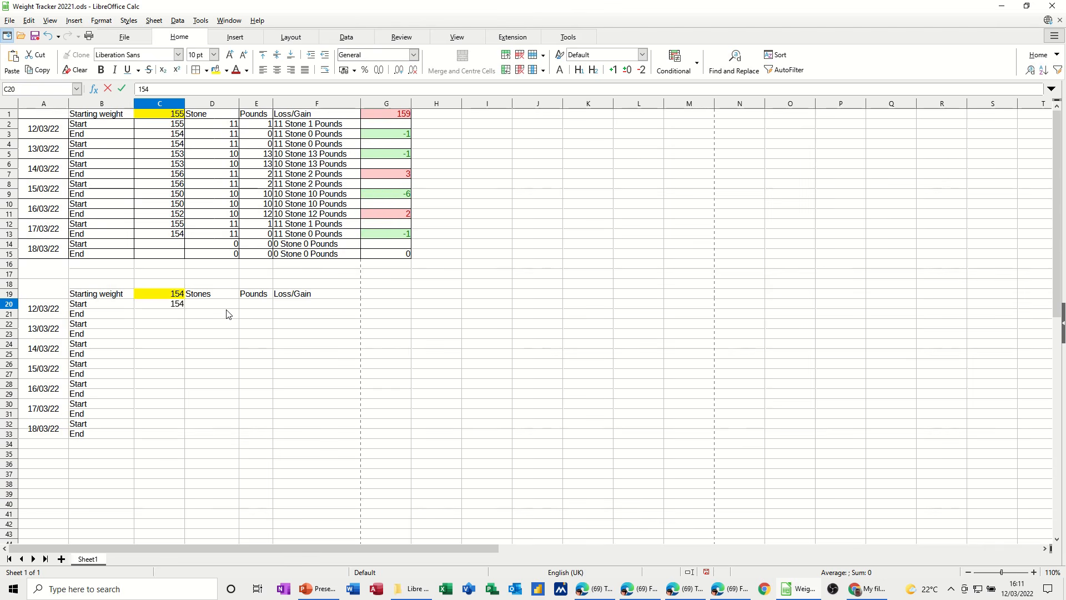
key("Return")
type("155")
left_click(227, 314)
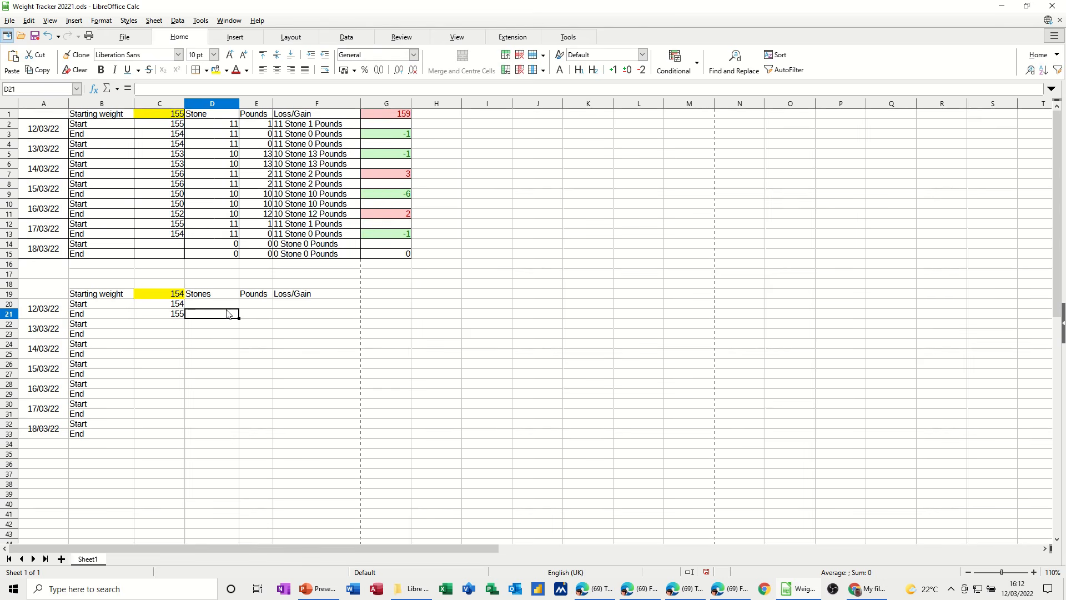
Enter the Stones formula =rounddown(C20/14) in D20 for the 12/03/22 Start row
left_click(214, 306)
type("=rounddown")
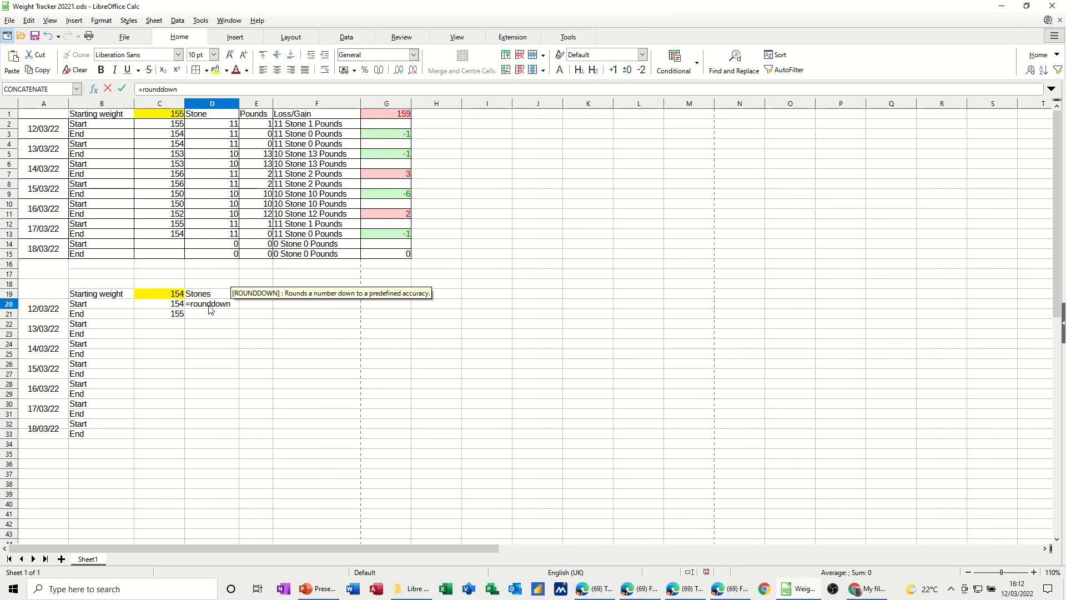
type("(")
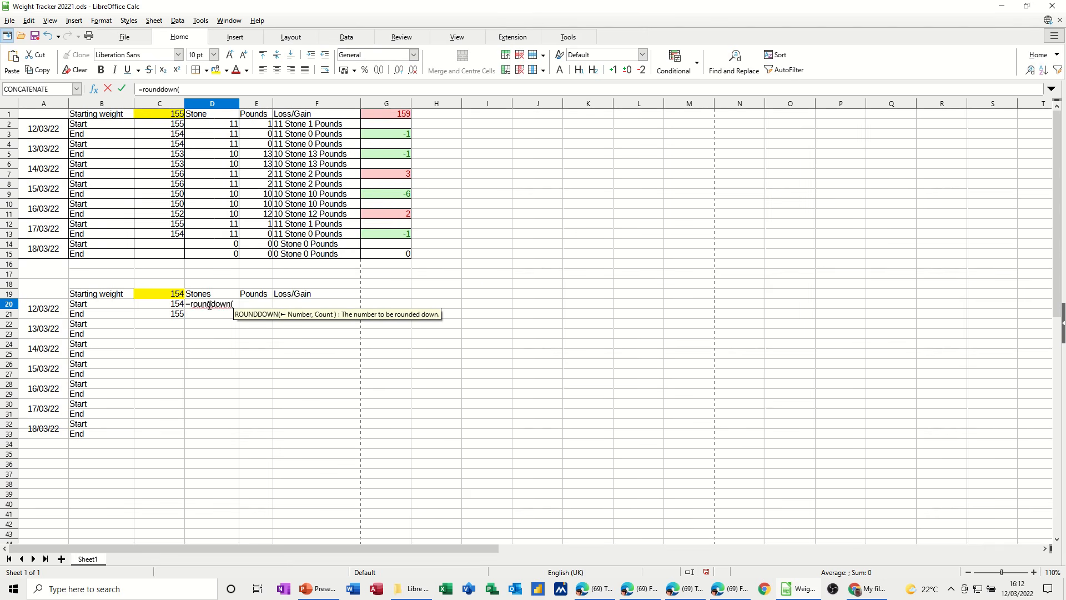
left_click(173, 307)
type("/")
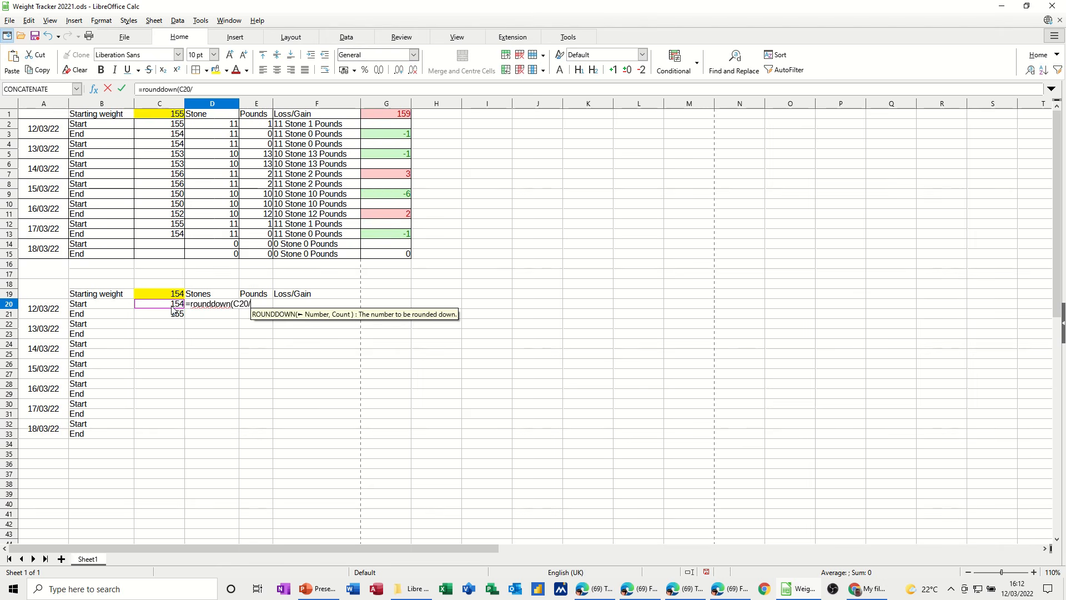
type("14")
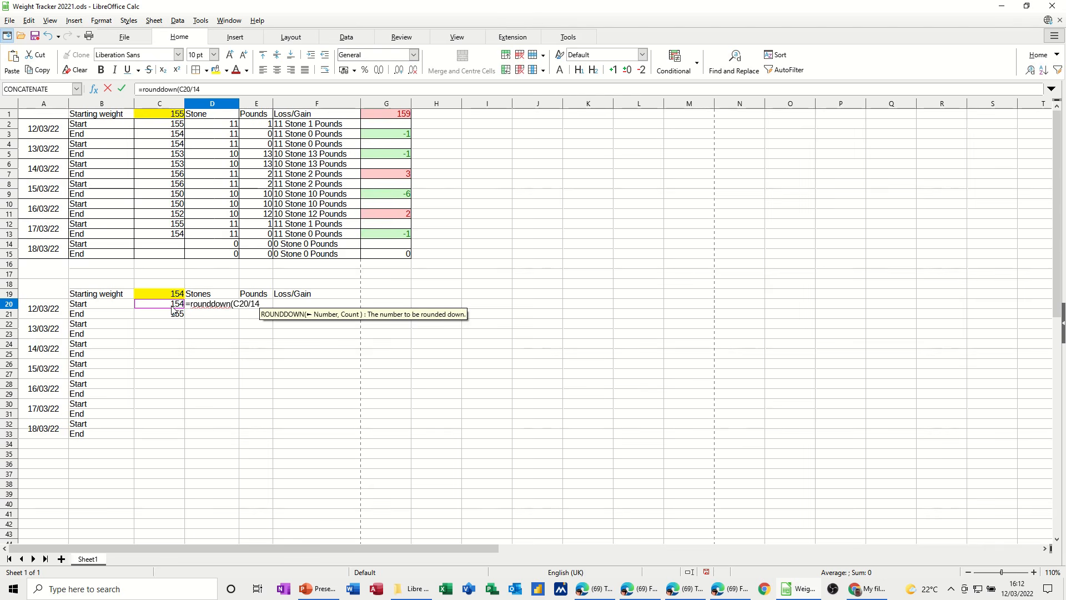
type(")")
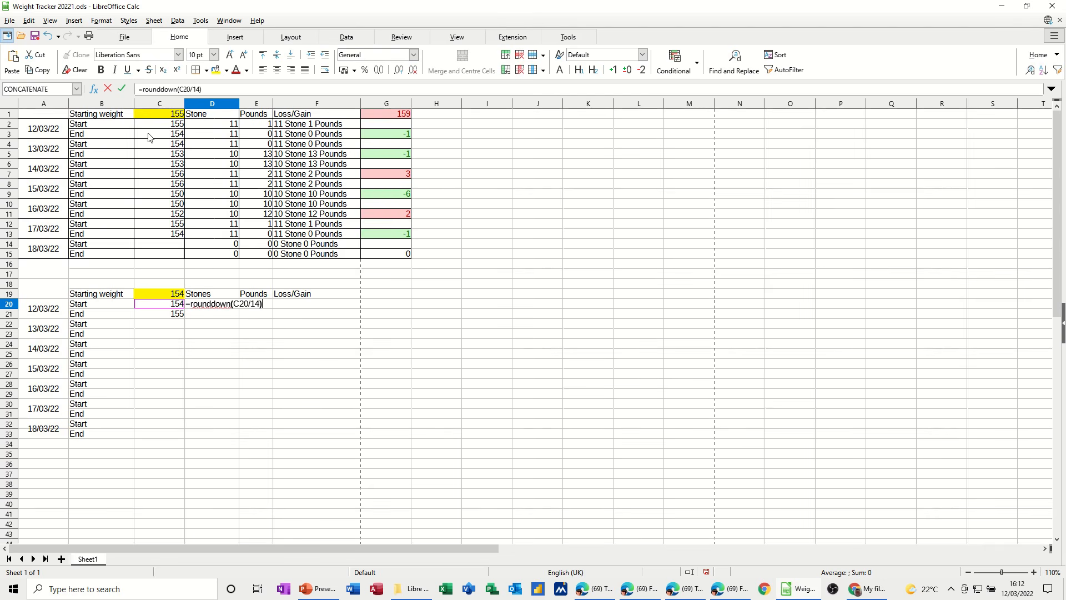
left_click(121, 88)
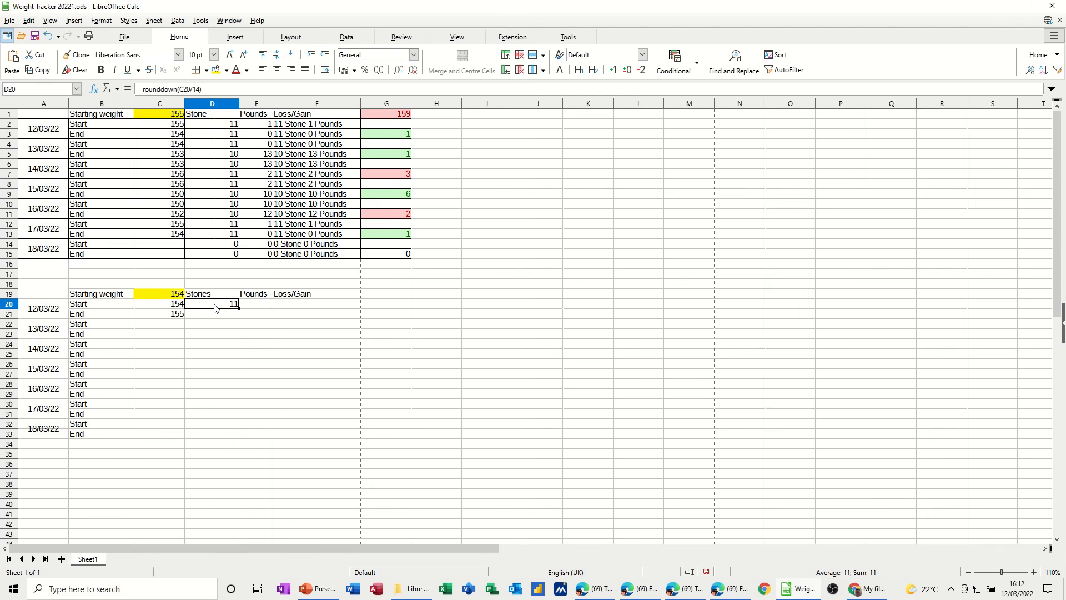
Enter the Pounds formula =mod(C20,14) in E20 for the 12/03/22 Start row
left_click(253, 306)
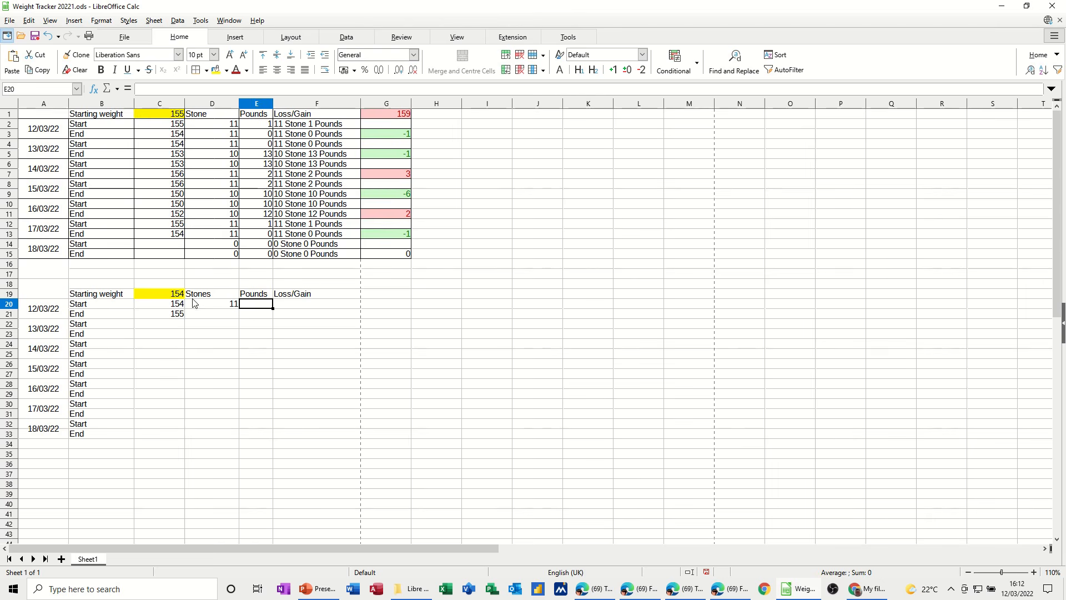
type("=mod(")
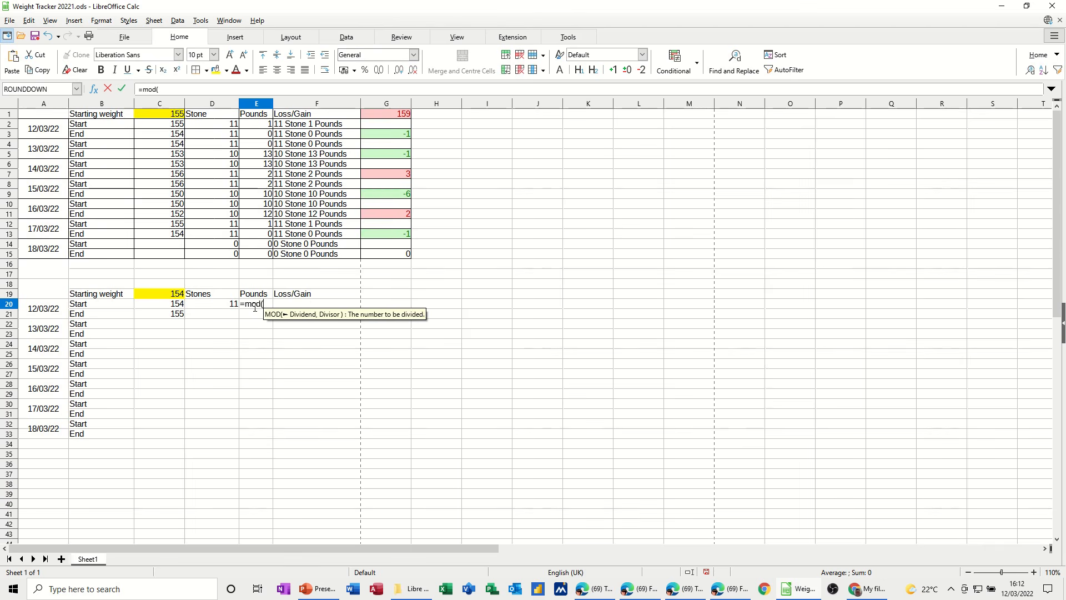
left_click(175, 307)
type(",14")
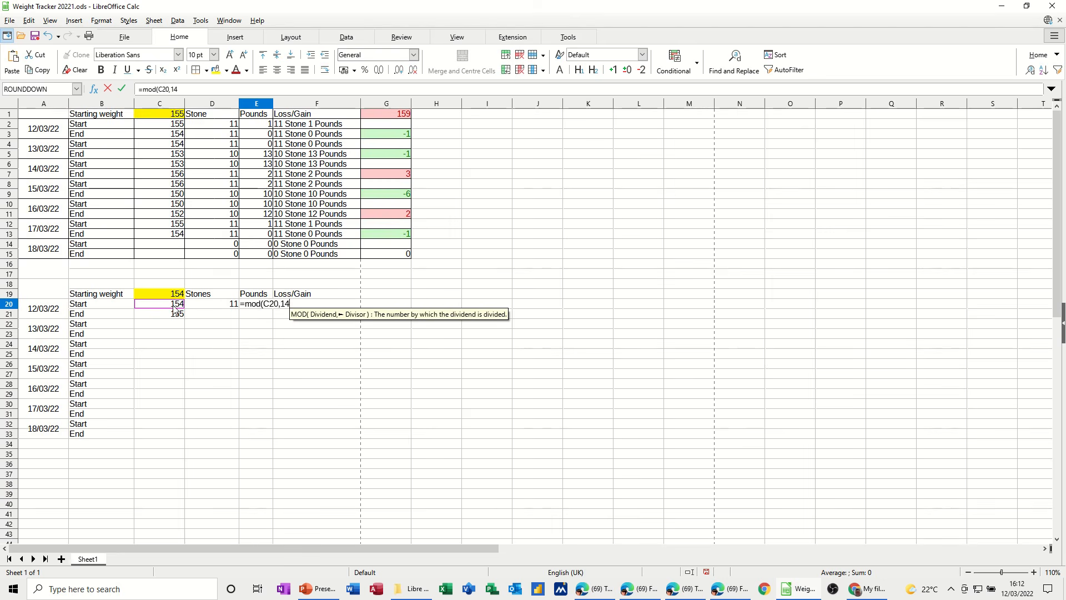
type(")")
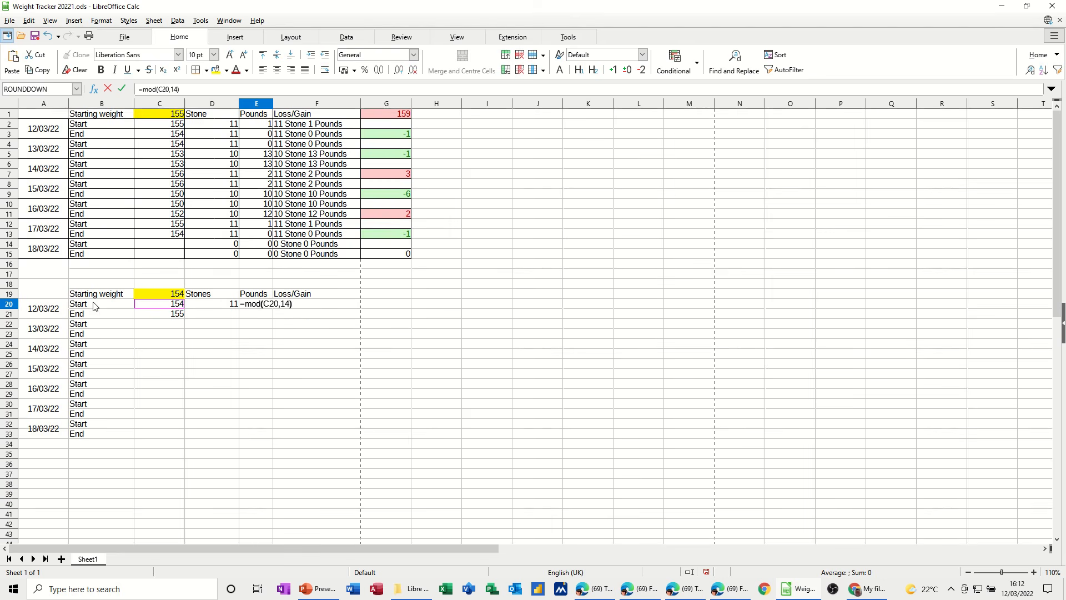
left_click(122, 88)
Test the Stones and Pounds formulas by setting C20 to 155, and return it to 154
left_click(166, 309)
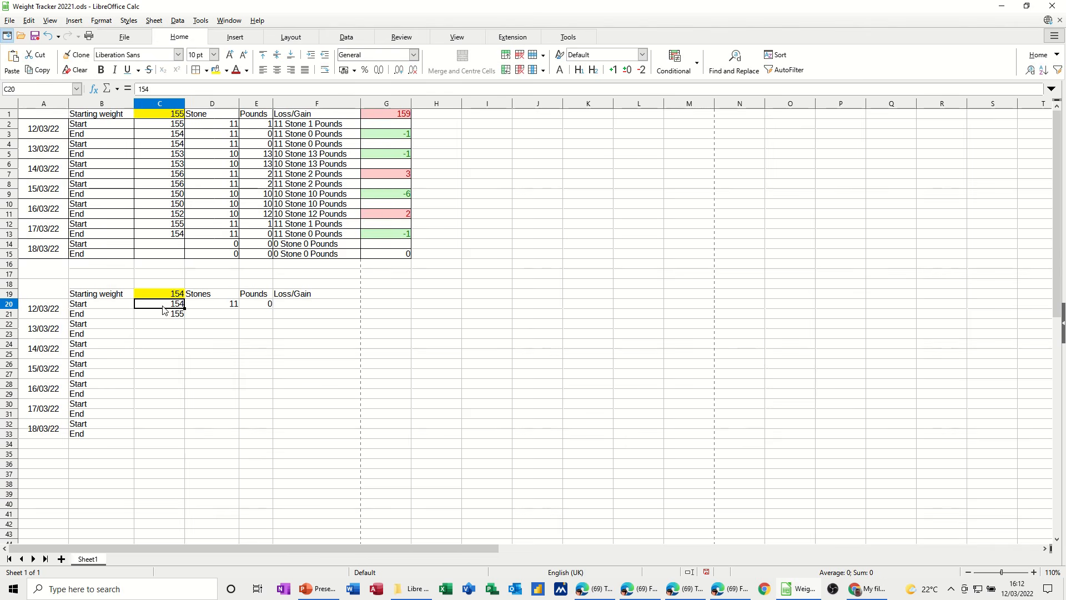
type("155")
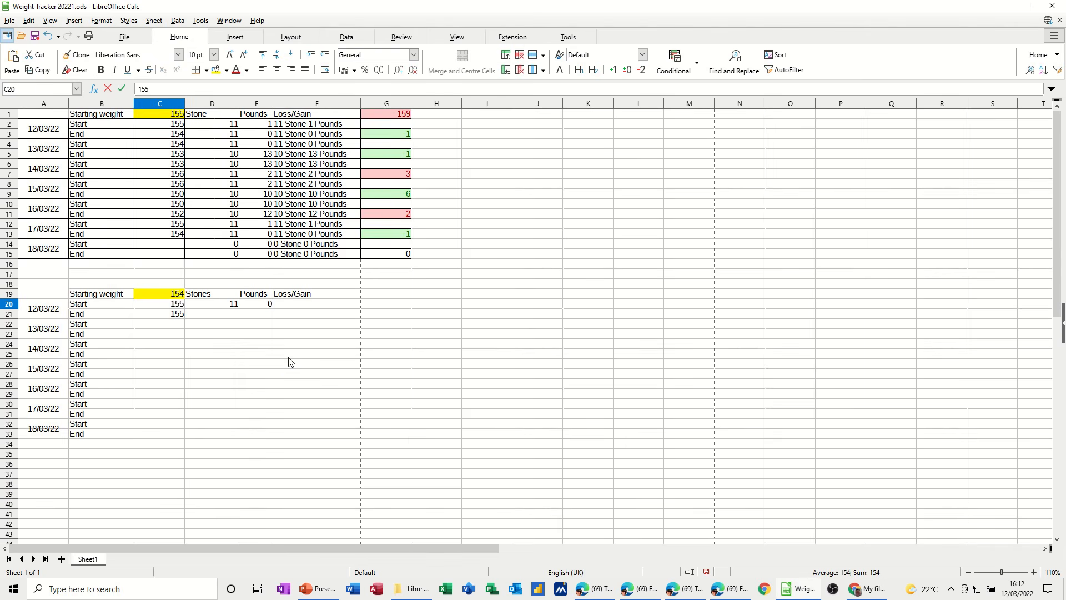
left_click(268, 343)
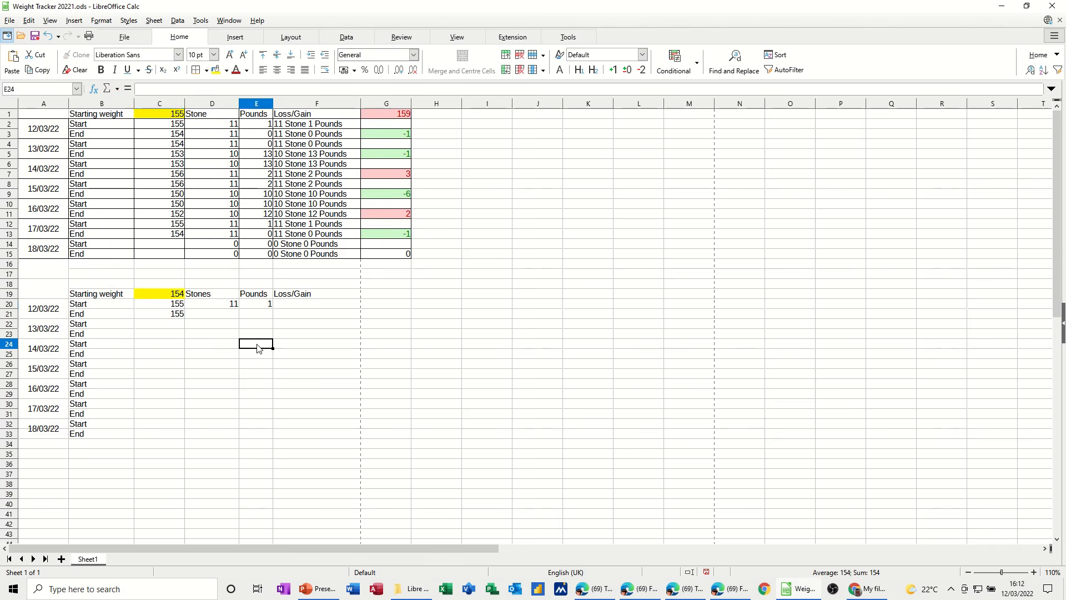
left_click(170, 305)
type("154")
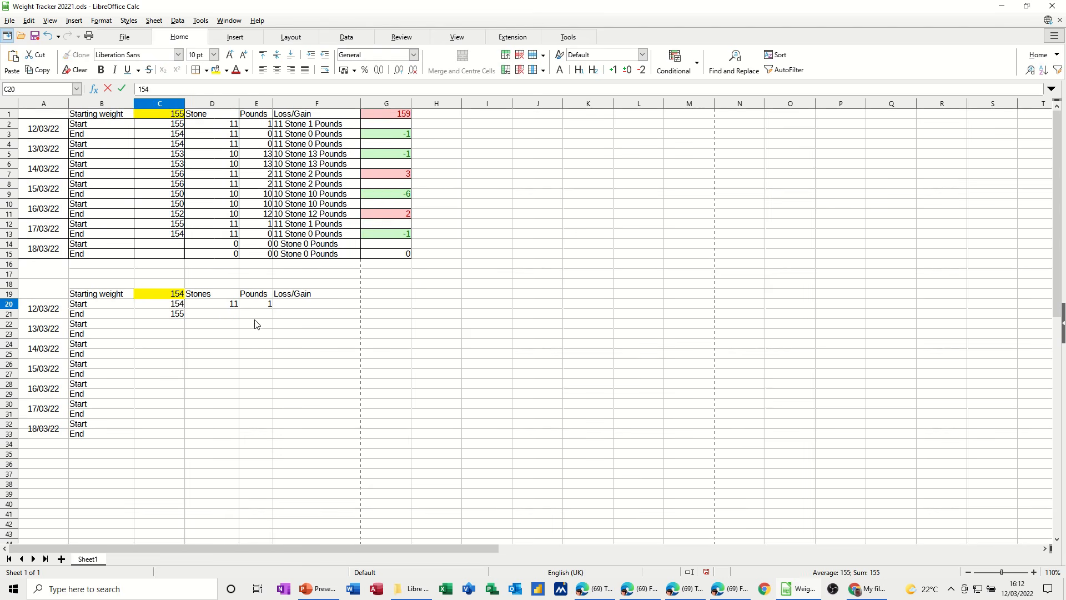
left_click(257, 323)
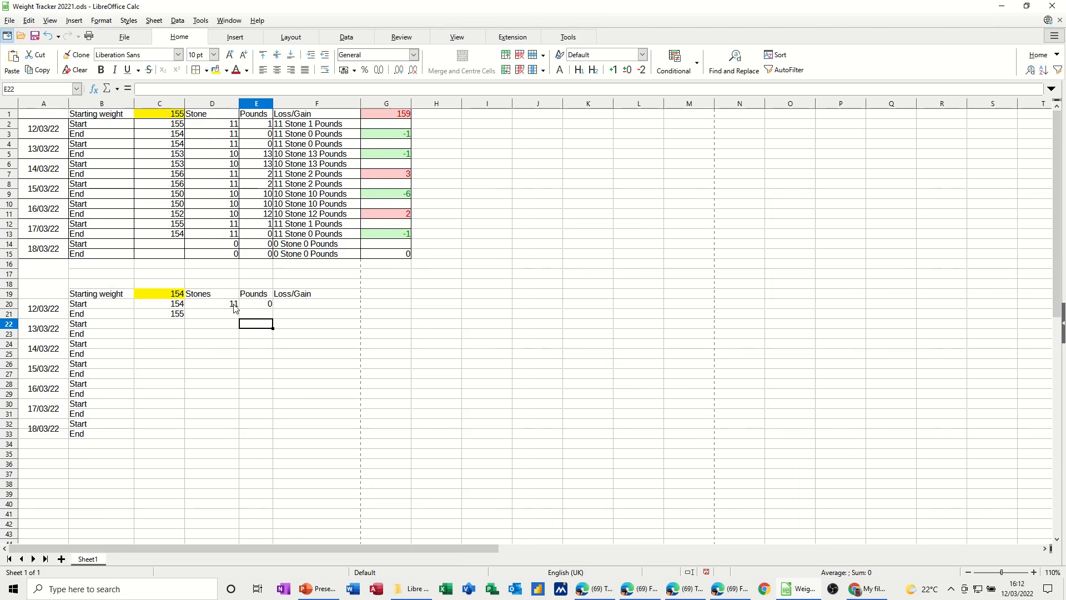
Combine stones and pounds as text in F20 with =D20&" Stones "&E20&" Pounds" and fill the formula down to F33
left_click(295, 305)
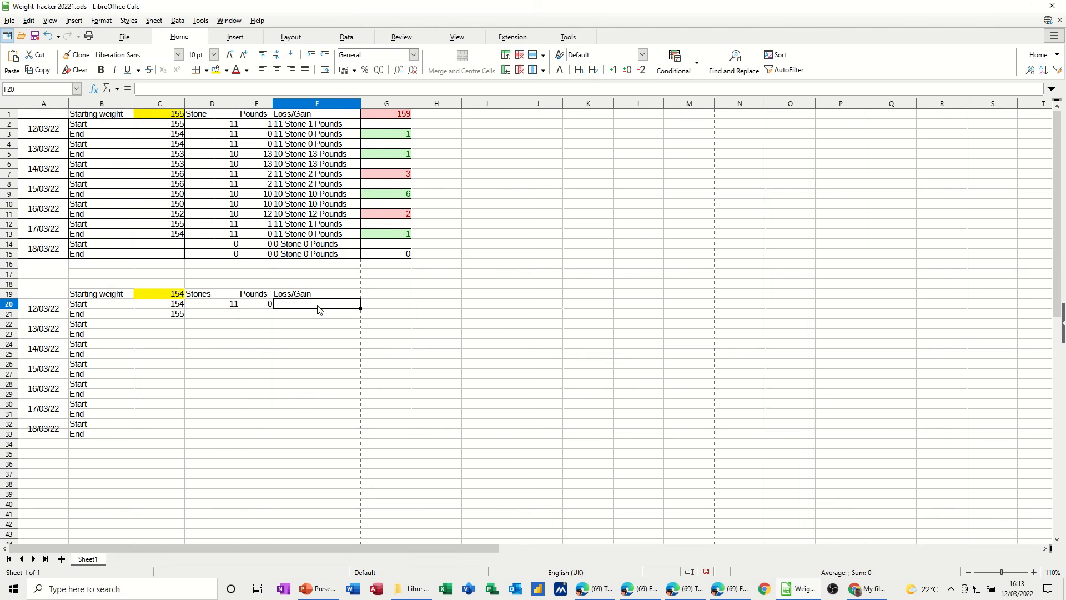
type("=")
left_click(221, 307)
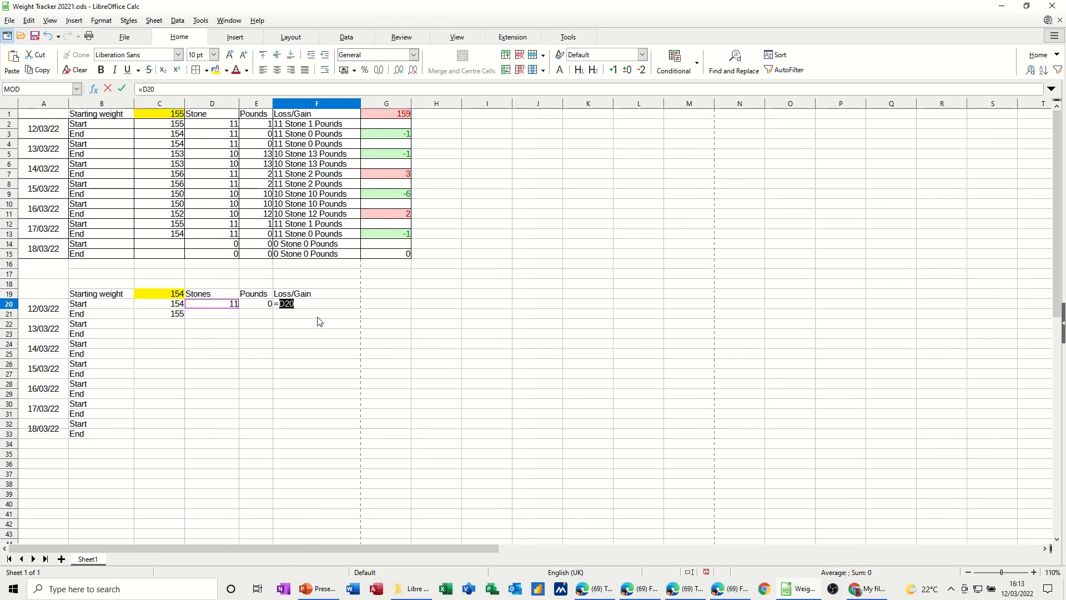
type("&\" Stones \"&")
left_click(258, 305)
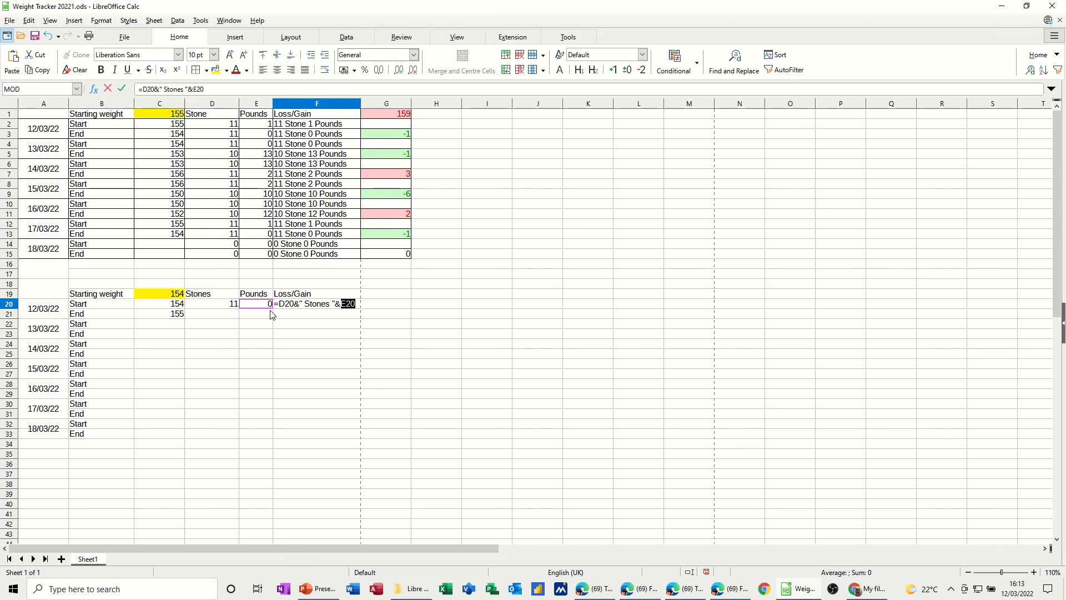
type("&\" Pounds")
left_click(121, 90)
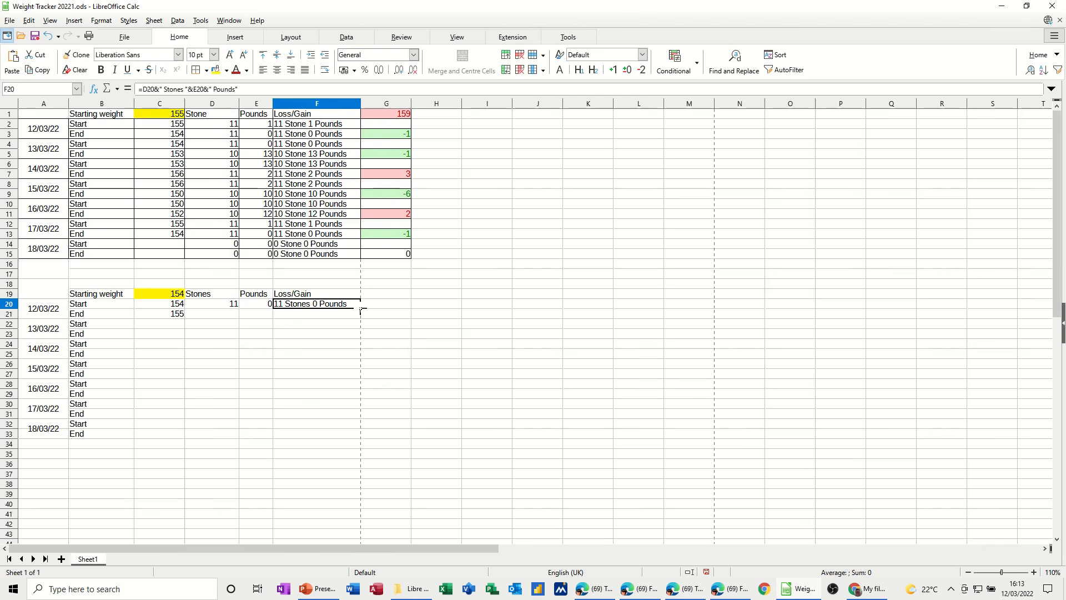
left_click_drag(359, 311, 352, 437)
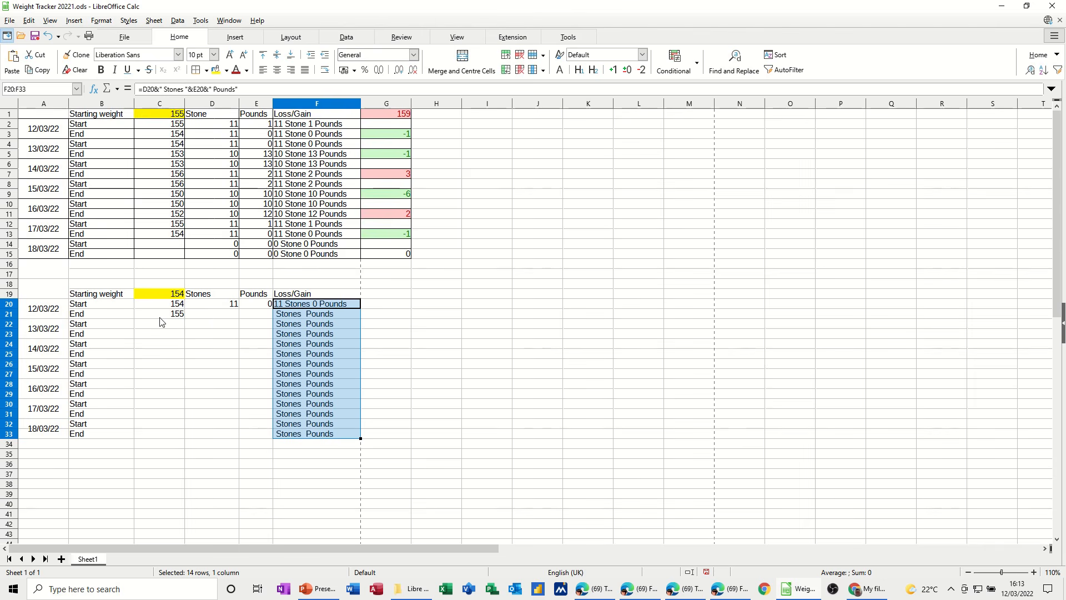
Make F20 blank for missing weights with =if(C20=0,"",D20&" Stones "&E20&" Pounds") and refill it down to F33
left_click(278, 307)
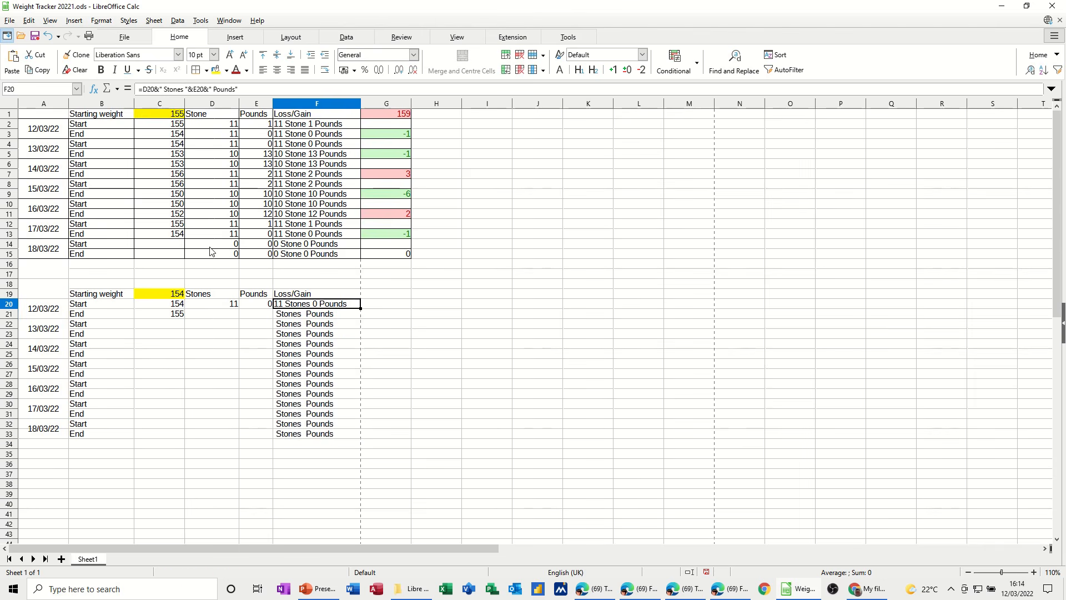
left_click(142, 90)
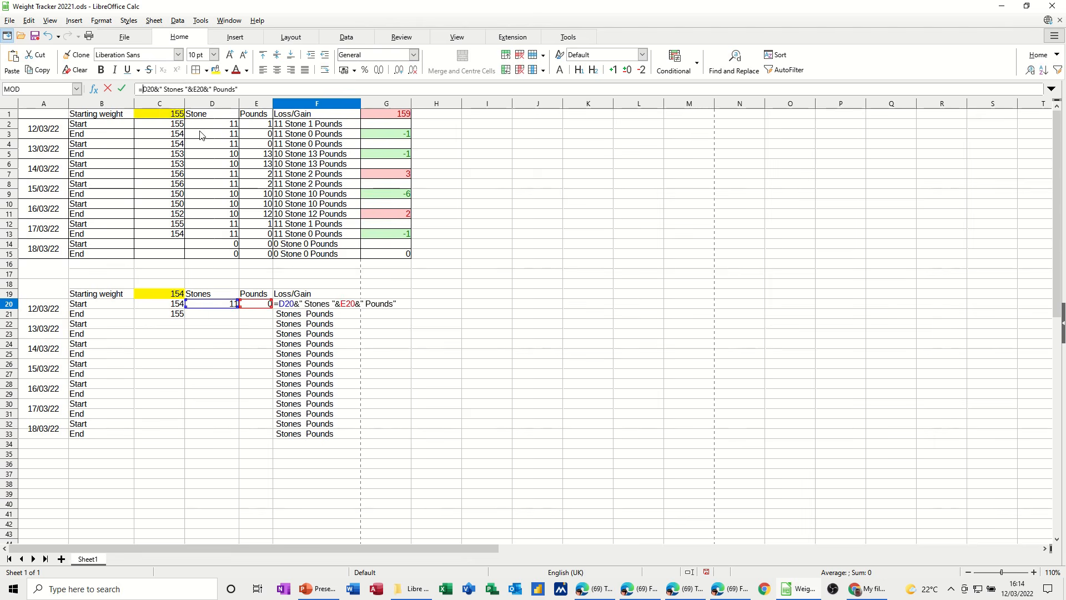
type("if(")
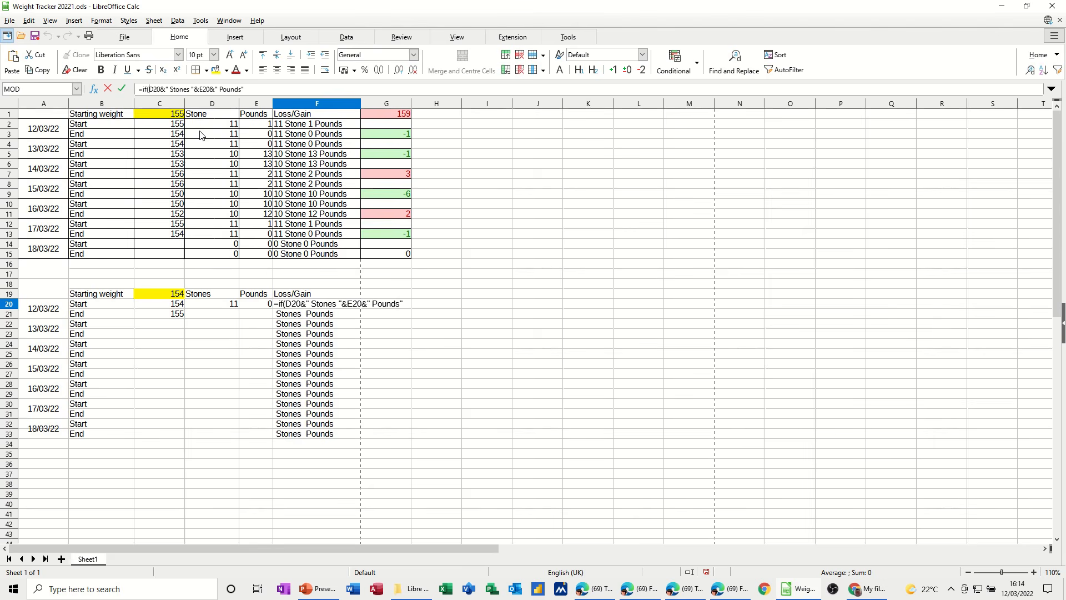
left_click(160, 305)
type("=")
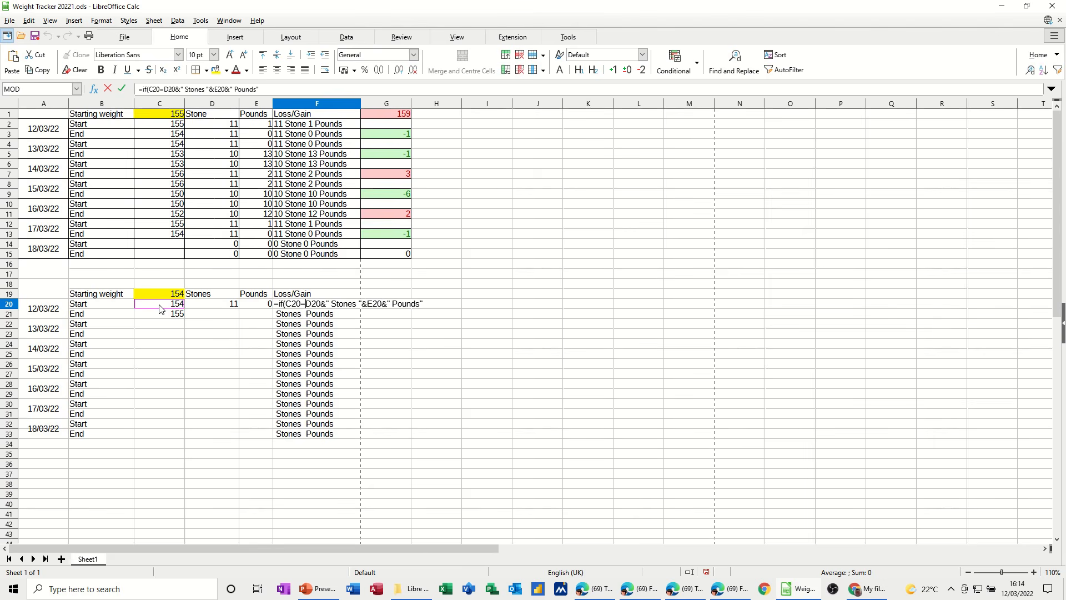
type("0,\"\"")
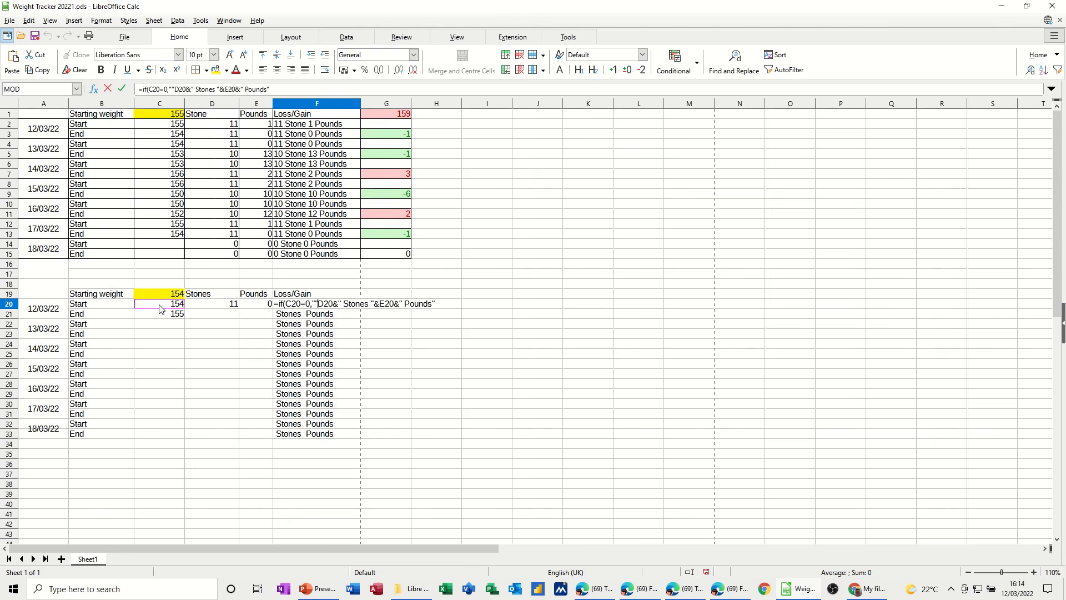
type(",")
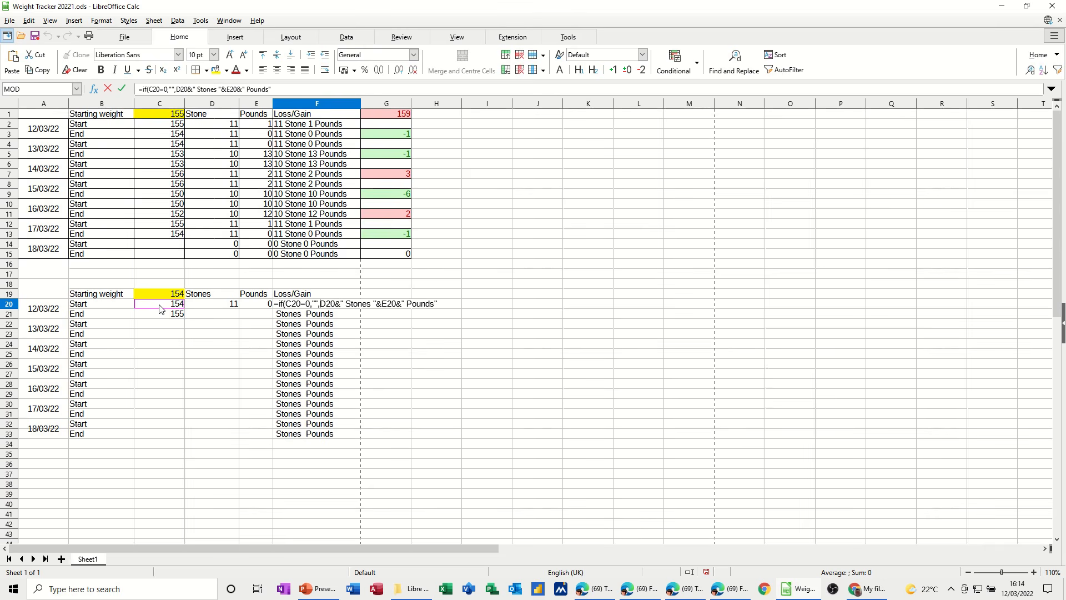
left_click(280, 91)
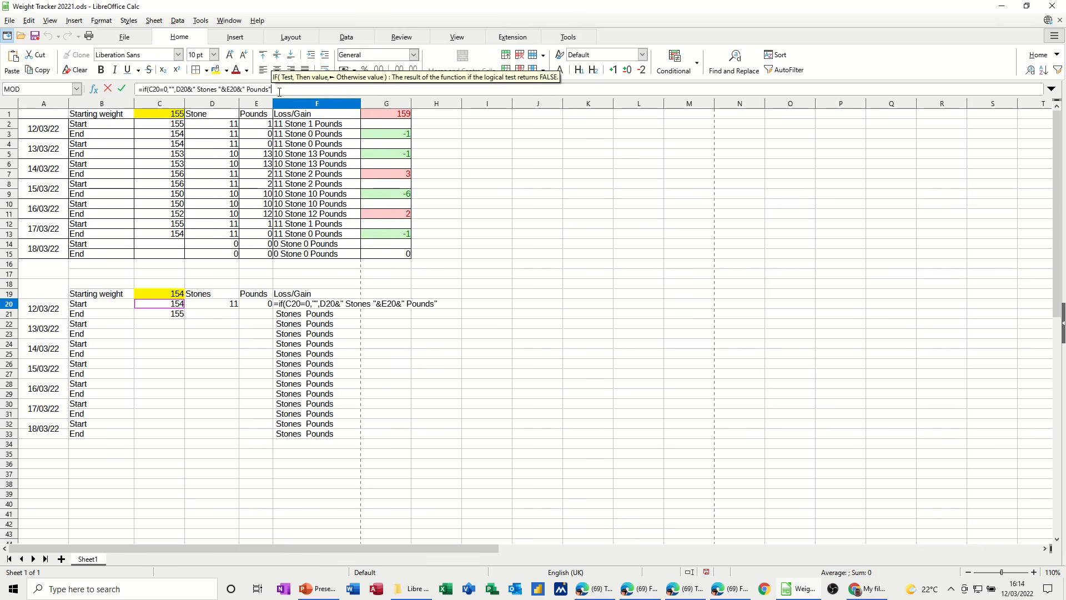
type(")")
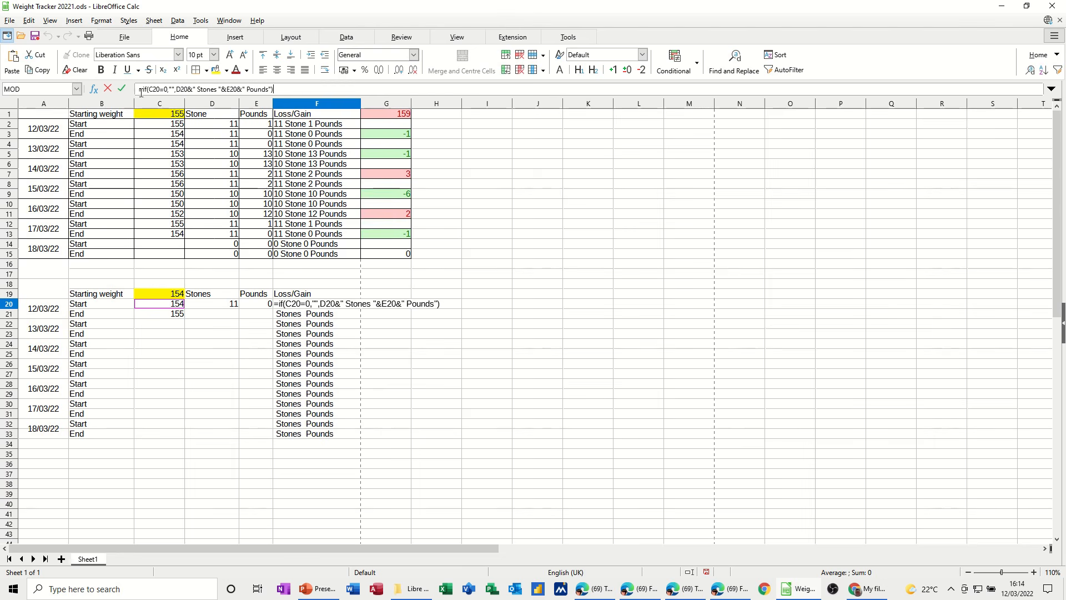
left_click(122, 91)
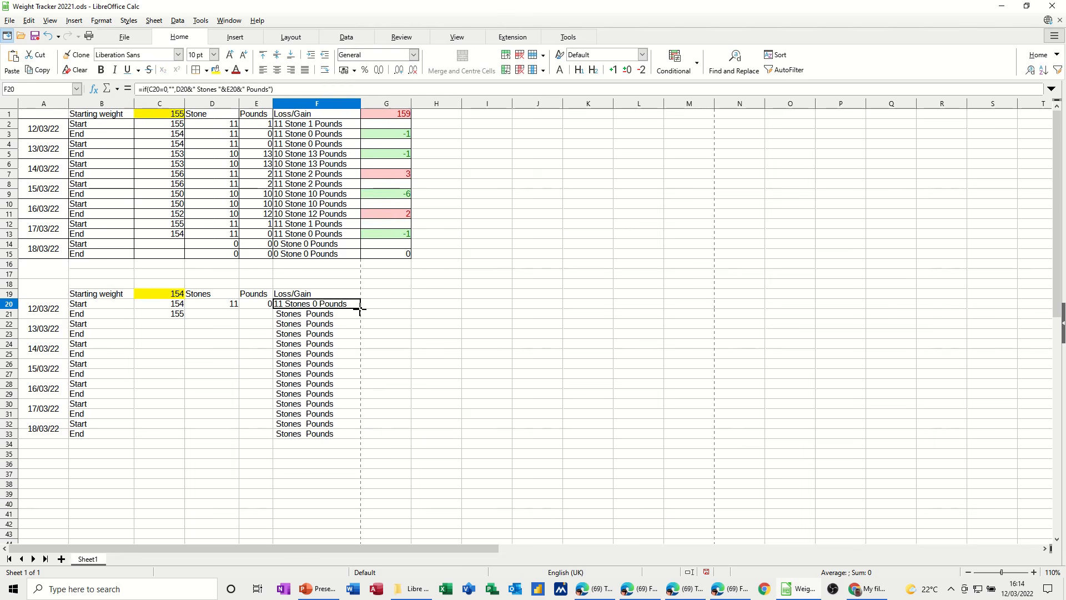
left_click_drag(360, 309, 362, 437)
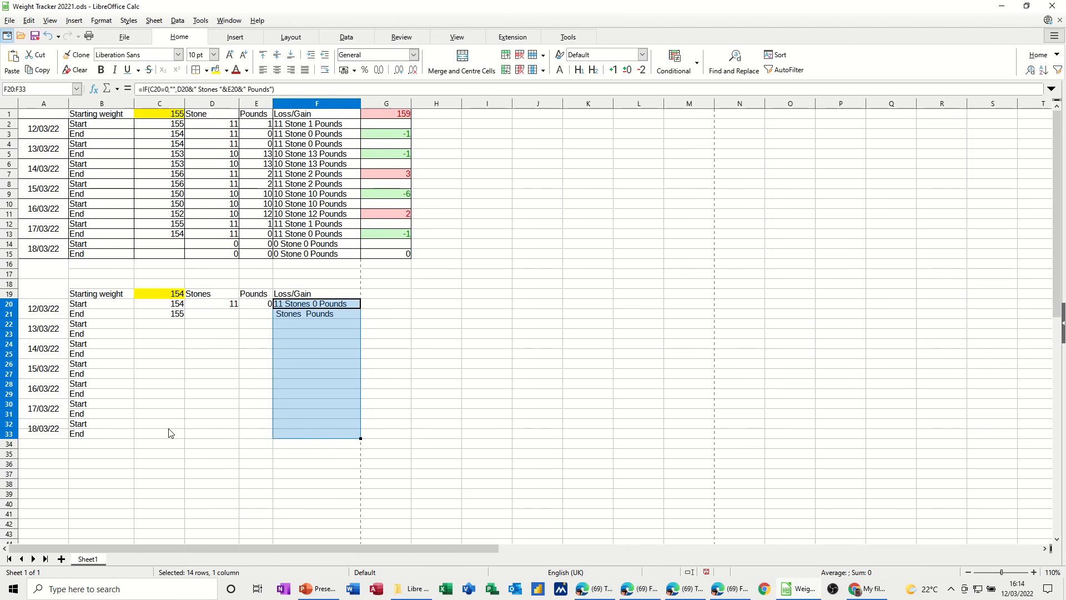
Copy the Stones and Pounds formulas from D20:E20 down to the End row in D21:E21
left_click(217, 306)
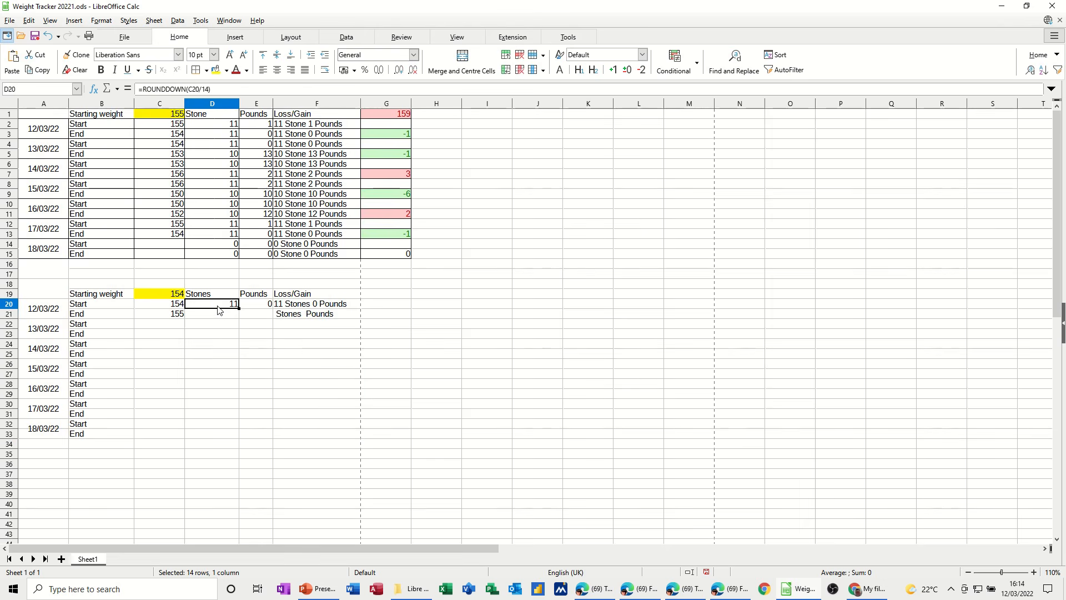
left_click_drag(220, 309, 275, 323)
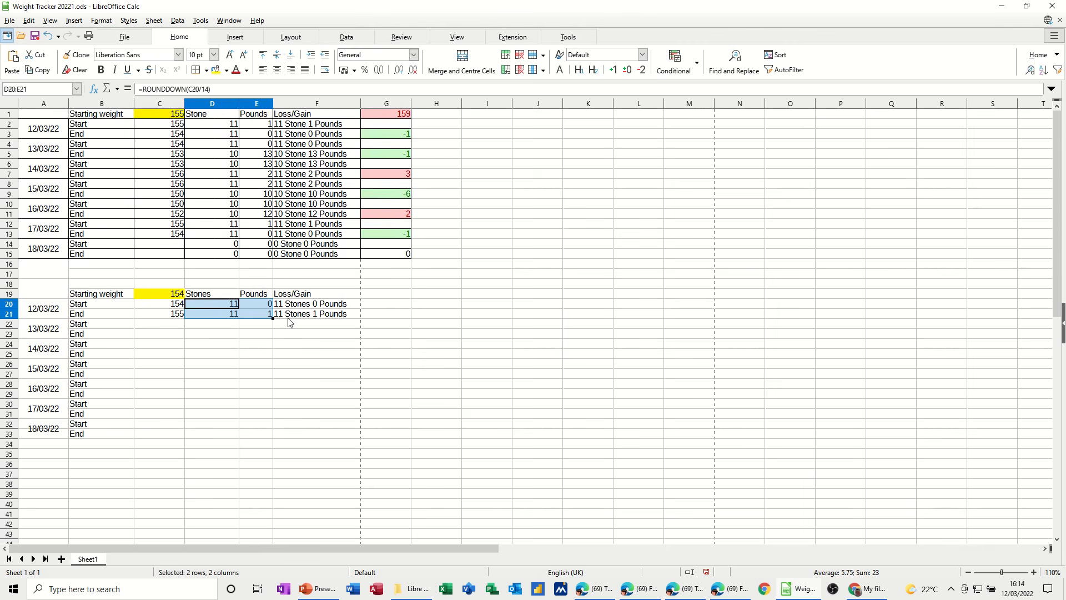
Calculate the first day's loss/gain in G21 with the formula =C21-C20
left_click(376, 318)
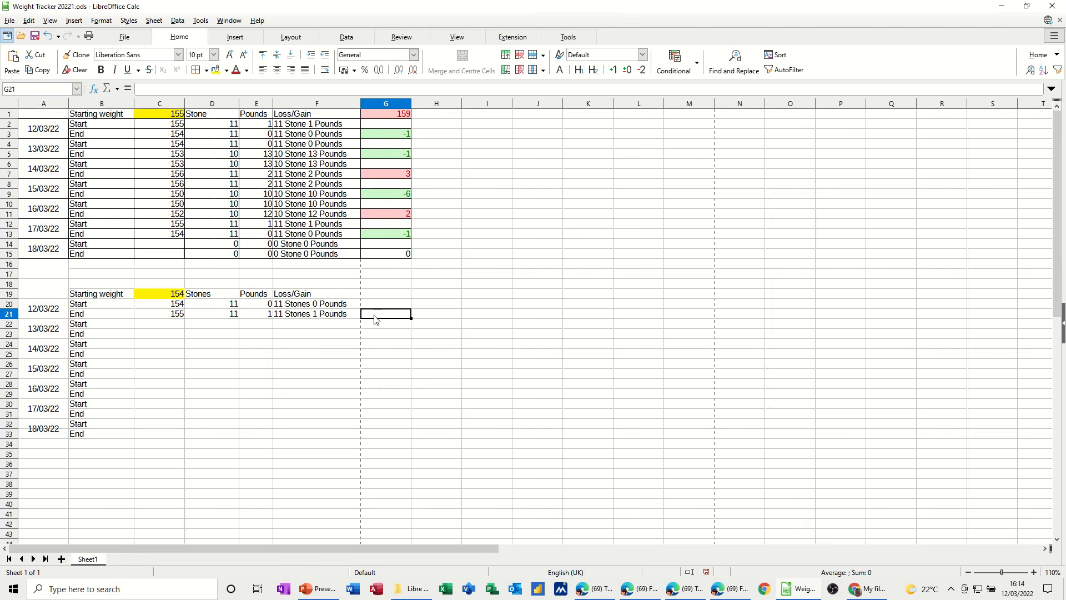
type("=")
left_click(172, 315)
type("-")
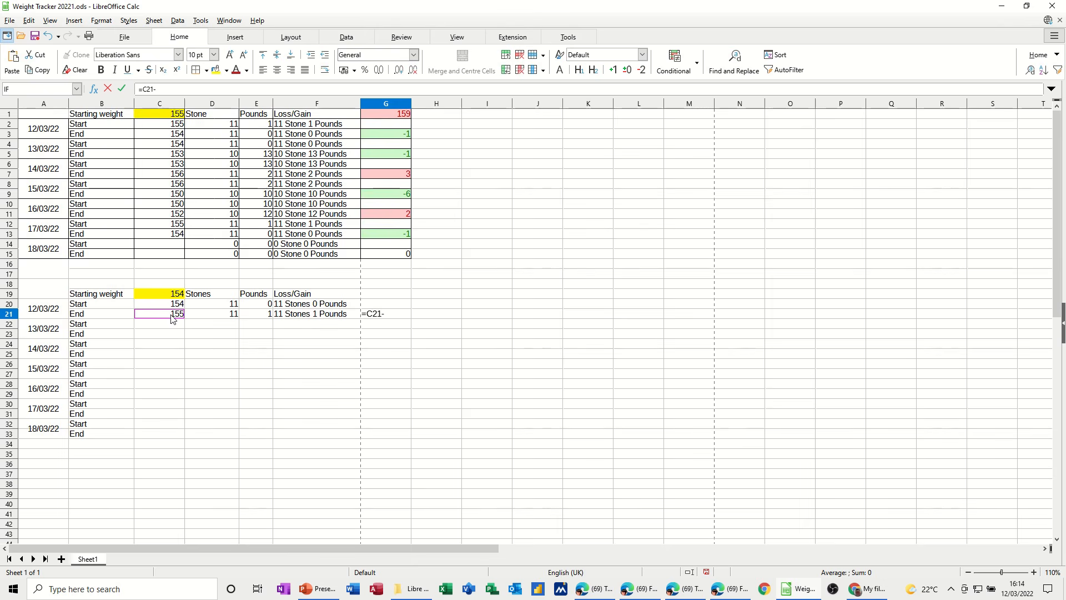
left_click(172, 305)
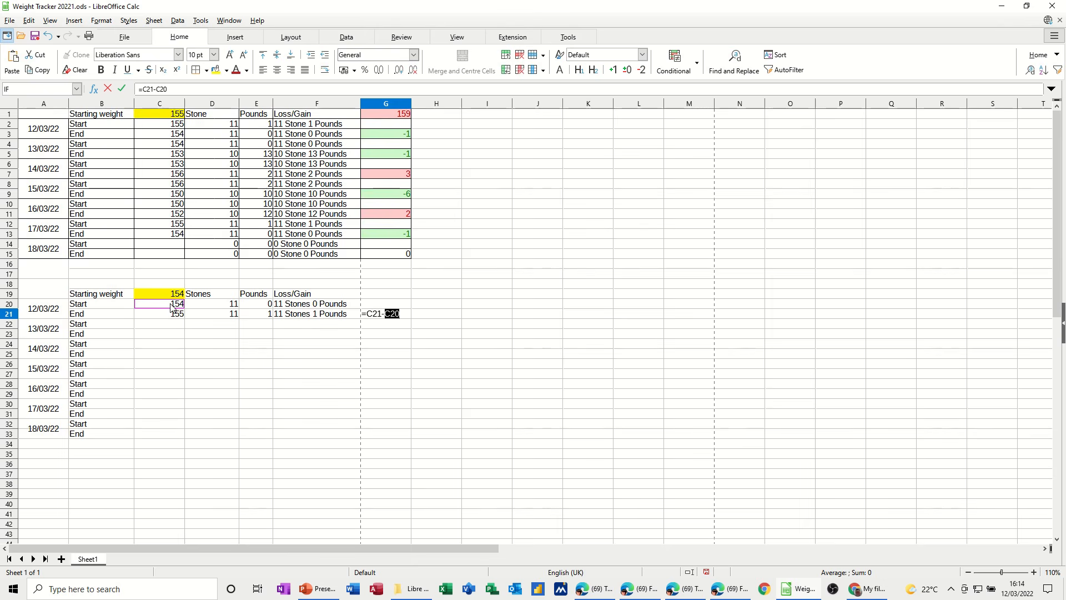
left_click(121, 90)
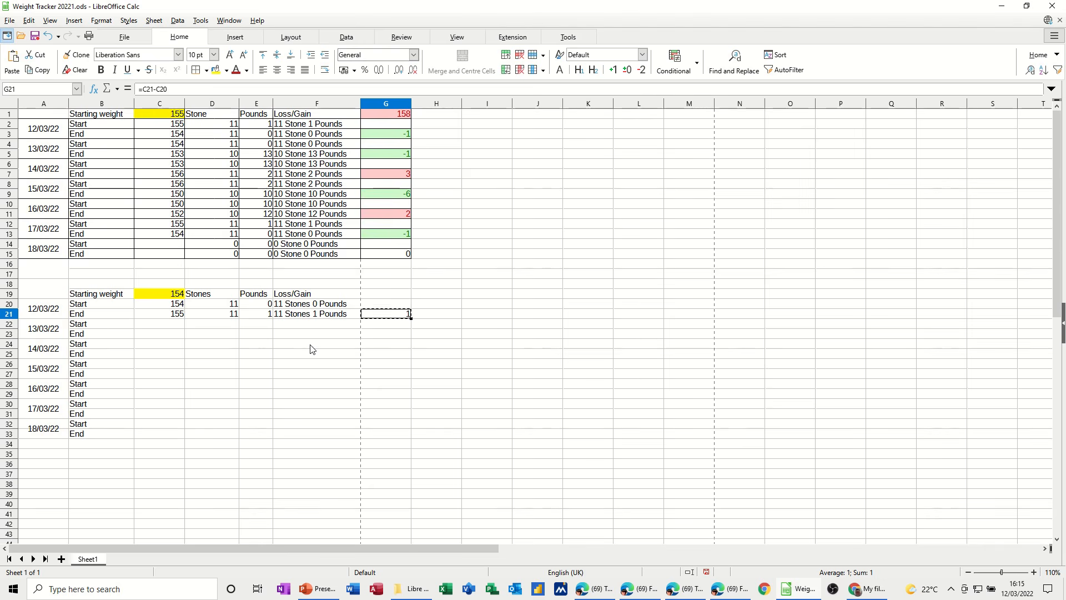
Copy the loss/gain formula from G21 to the other End rows in G23, G25, G27, G29, G31 and G33
left_click(375, 335)
type("0")
left_click(400, 357)
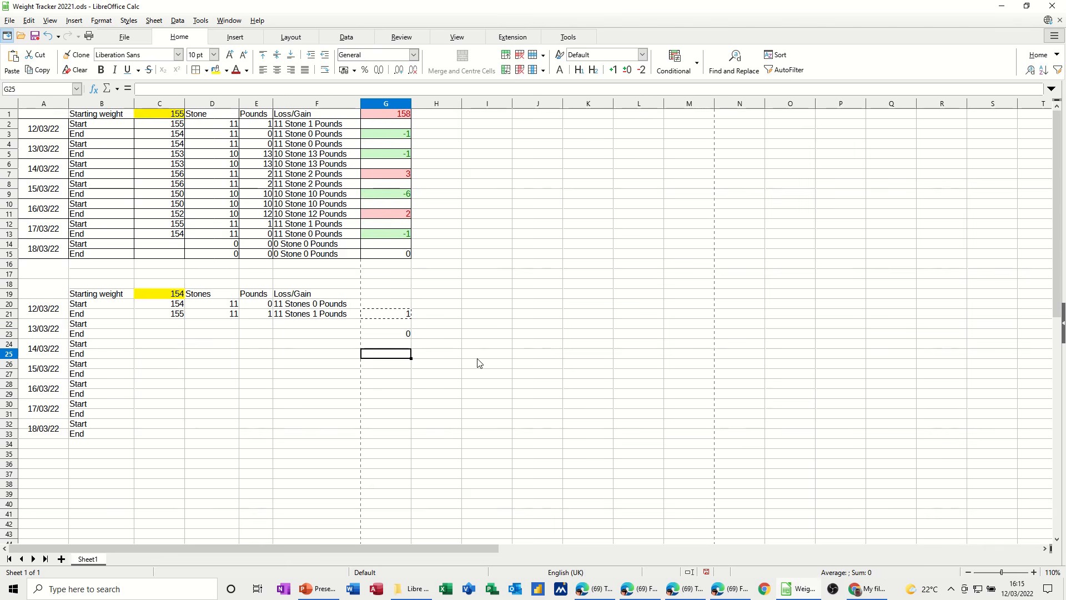
key("ctrl+v")
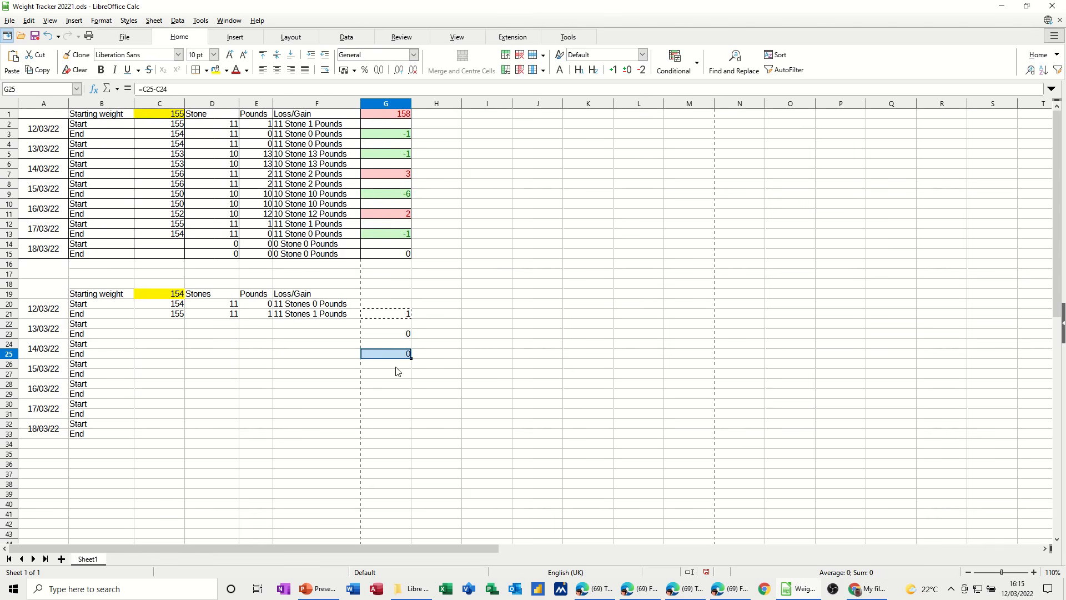
left_click(403, 376)
key("ctrl+v")
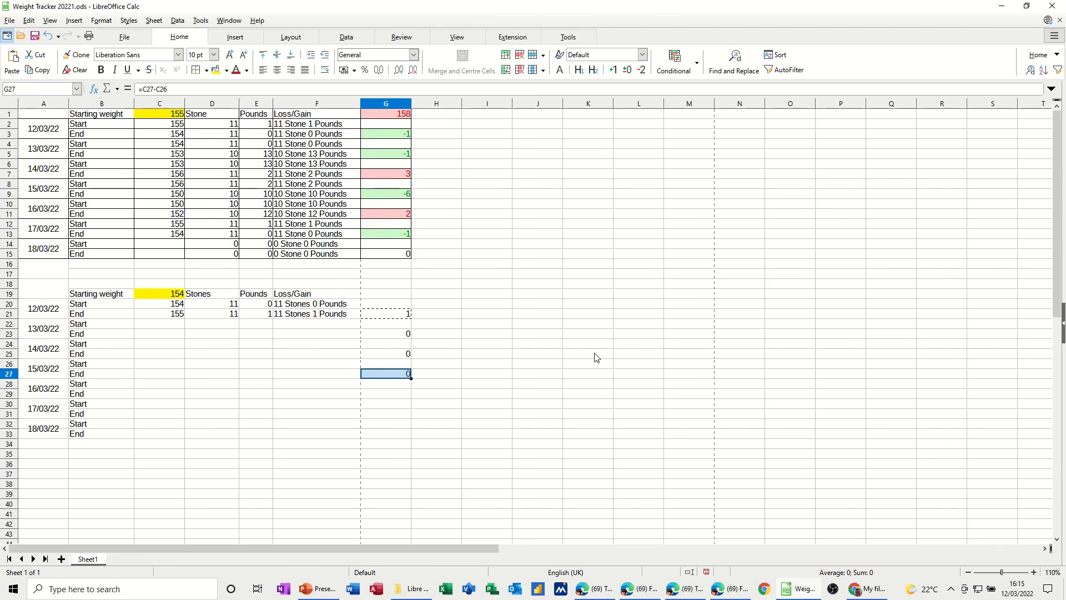
left_click(401, 395)
key("ctrl+v")
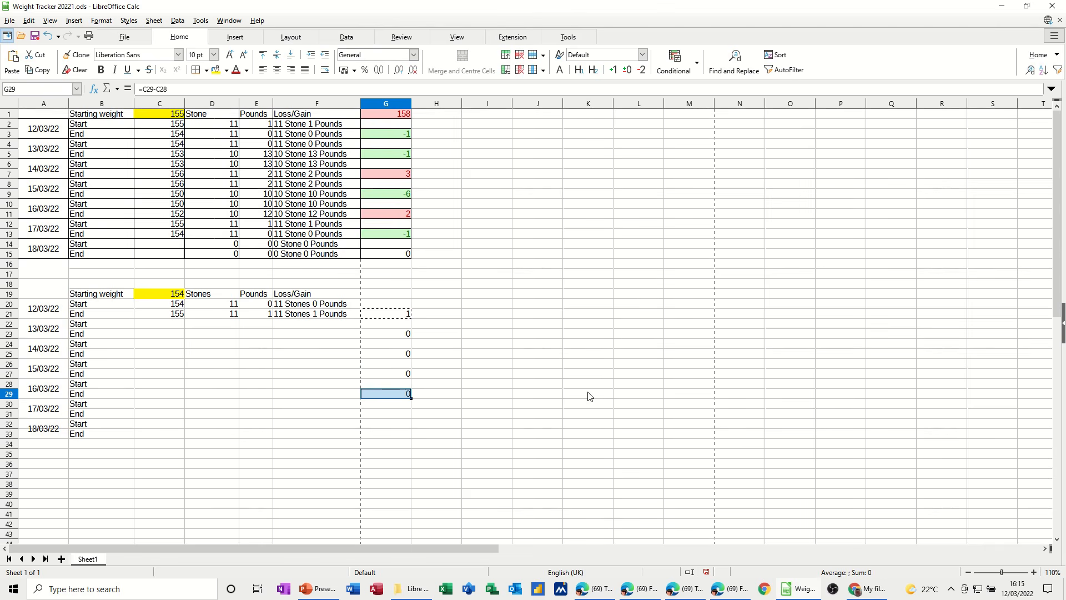
left_click(390, 418)
key("ctrl+v")
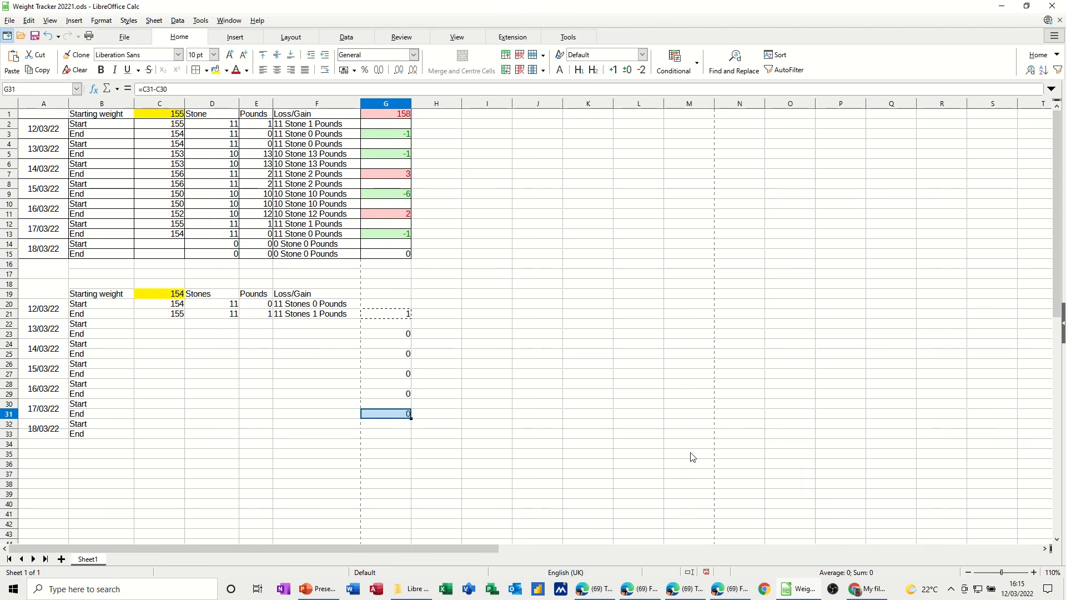
left_click(404, 435)
key("ctrl+v")
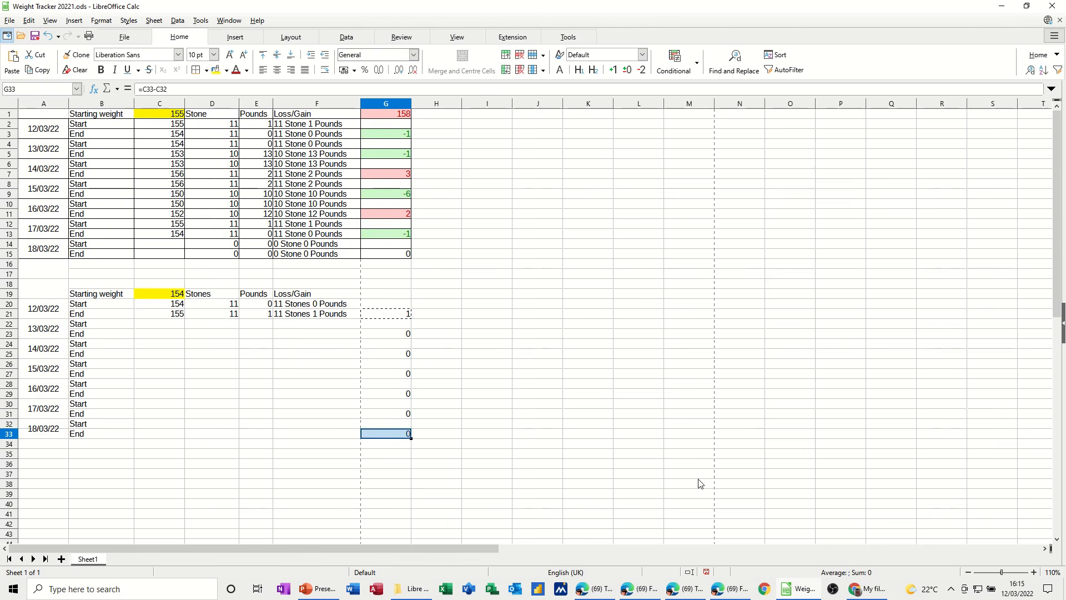
left_click(434, 347)
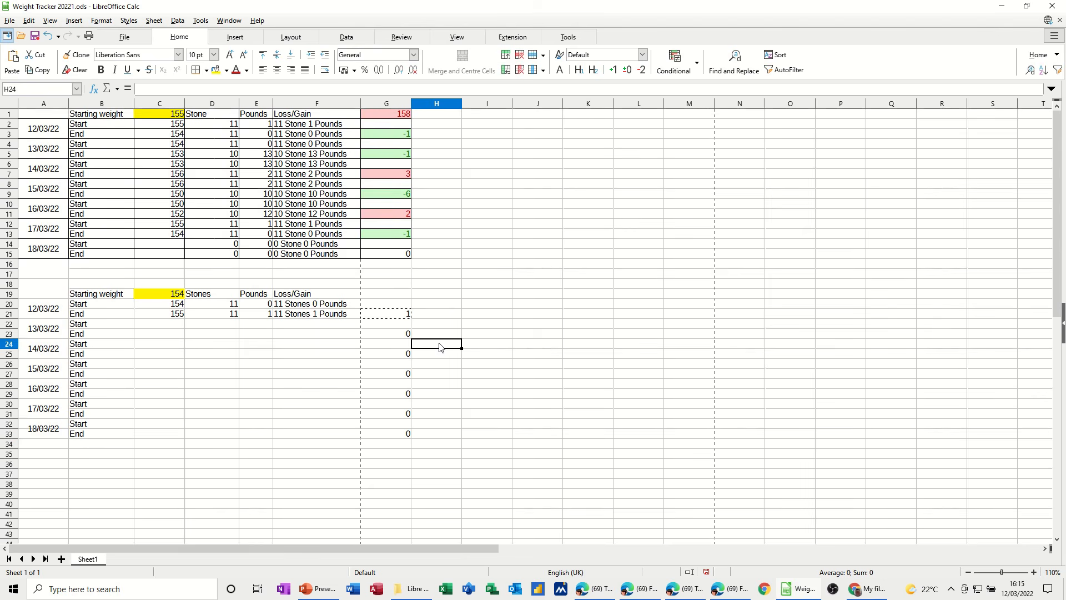
Add a conditional format to G21 that applies the Bad style when the cell value is greater than 0
left_click(382, 315)
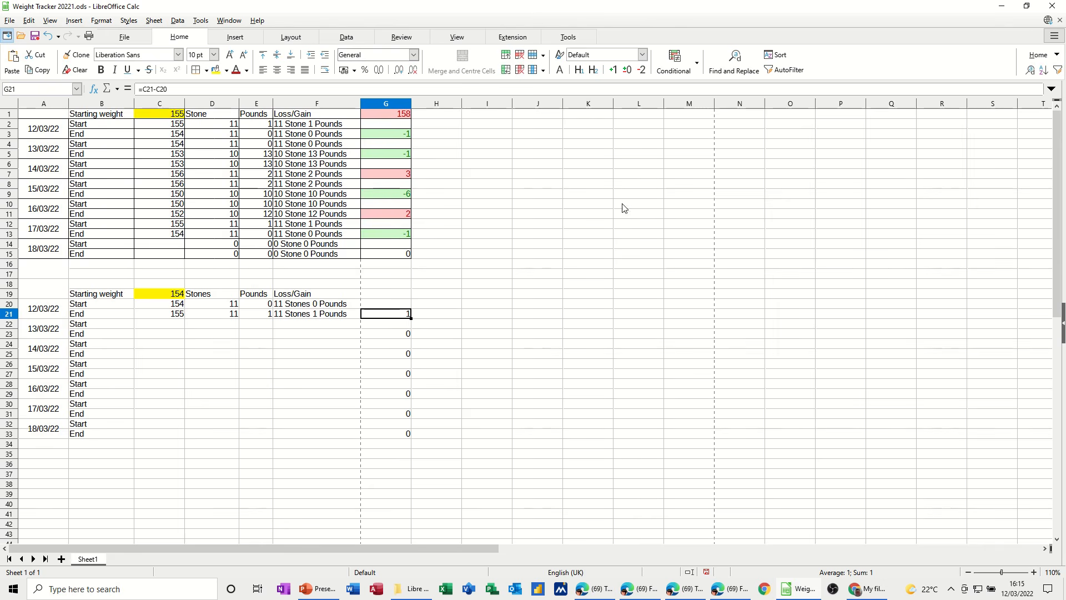
left_click(697, 63)
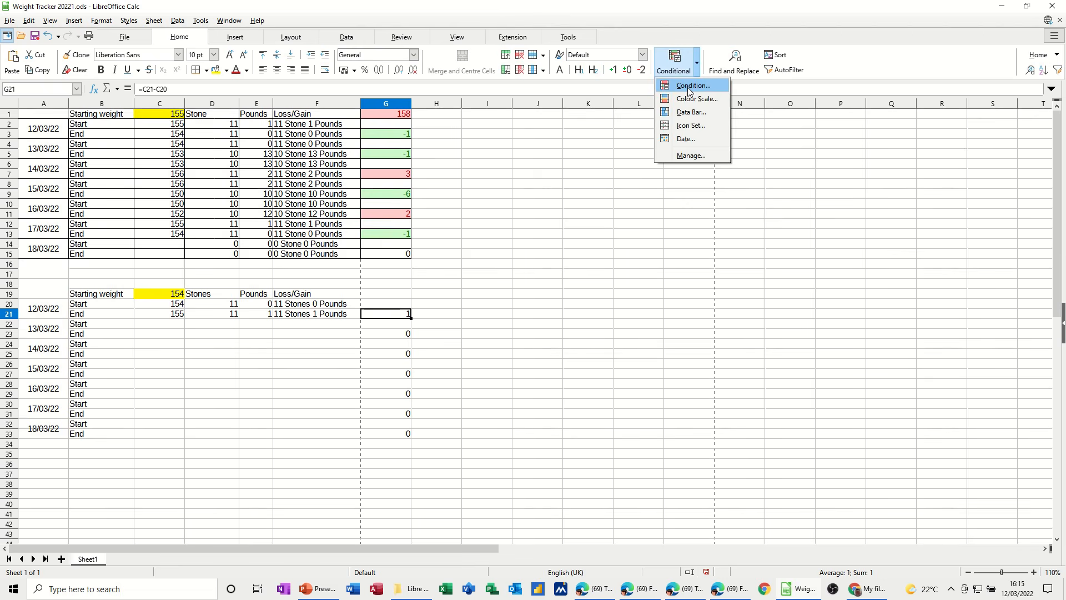
left_click(691, 89)
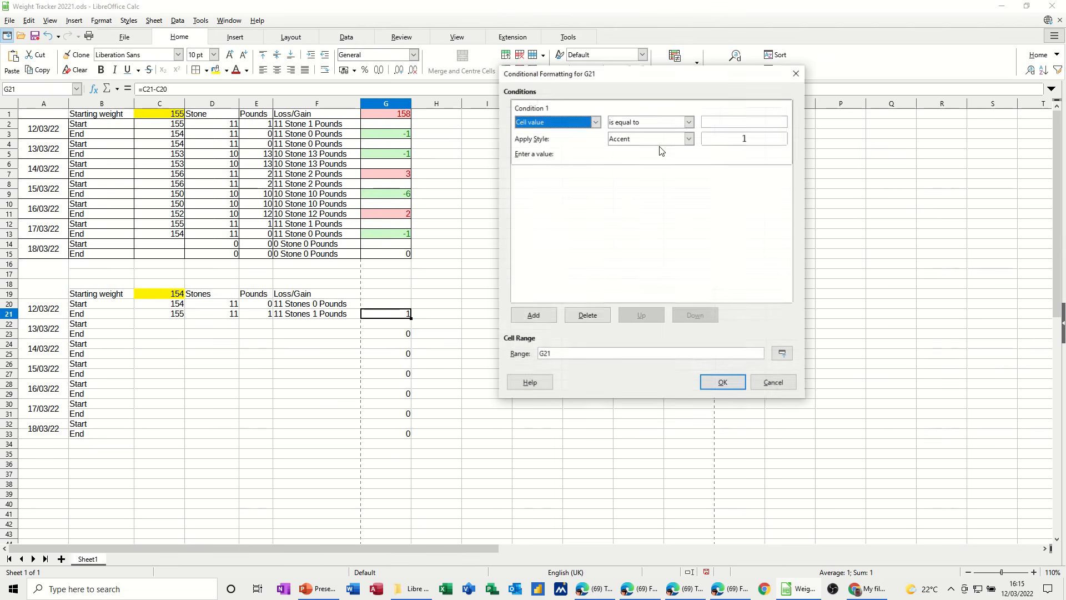
left_click(588, 317)
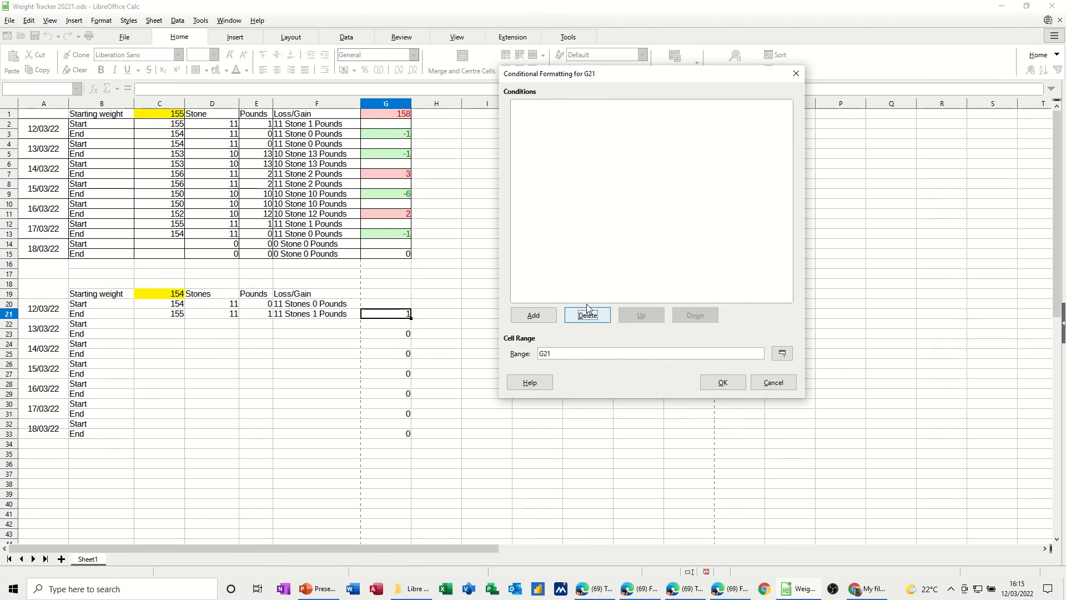
left_click(530, 315)
left_click(688, 123)
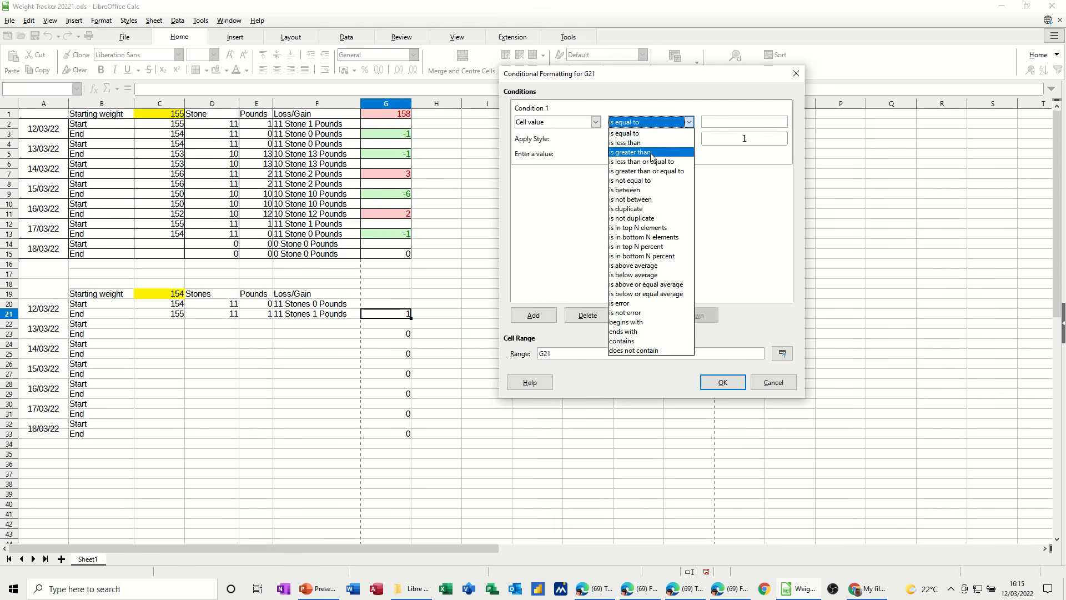
left_click(651, 152)
left_click(715, 123)
type("0")
left_click(688, 139)
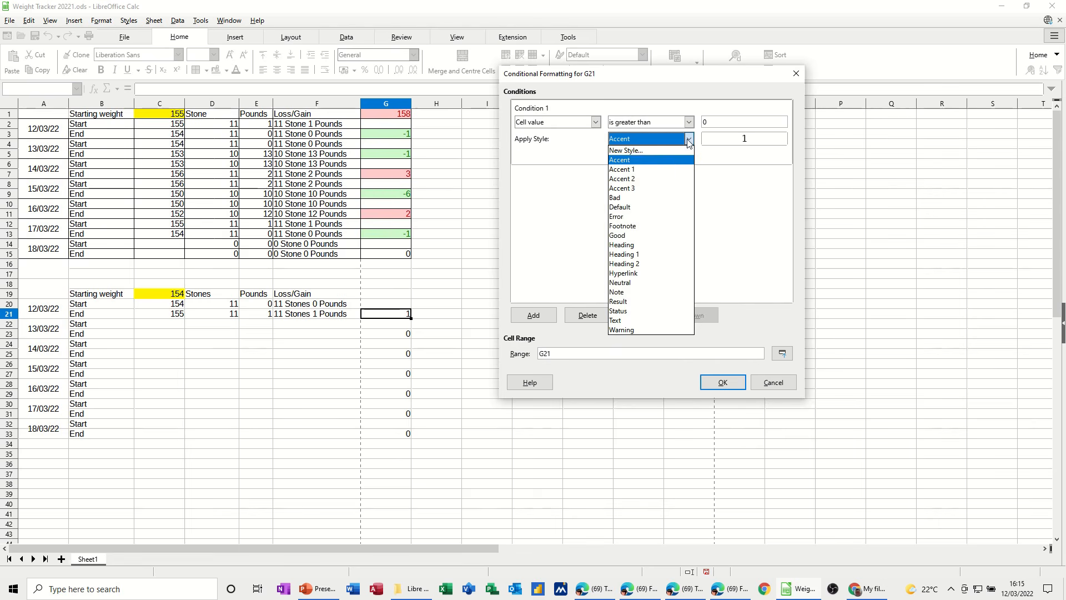
left_click(657, 198)
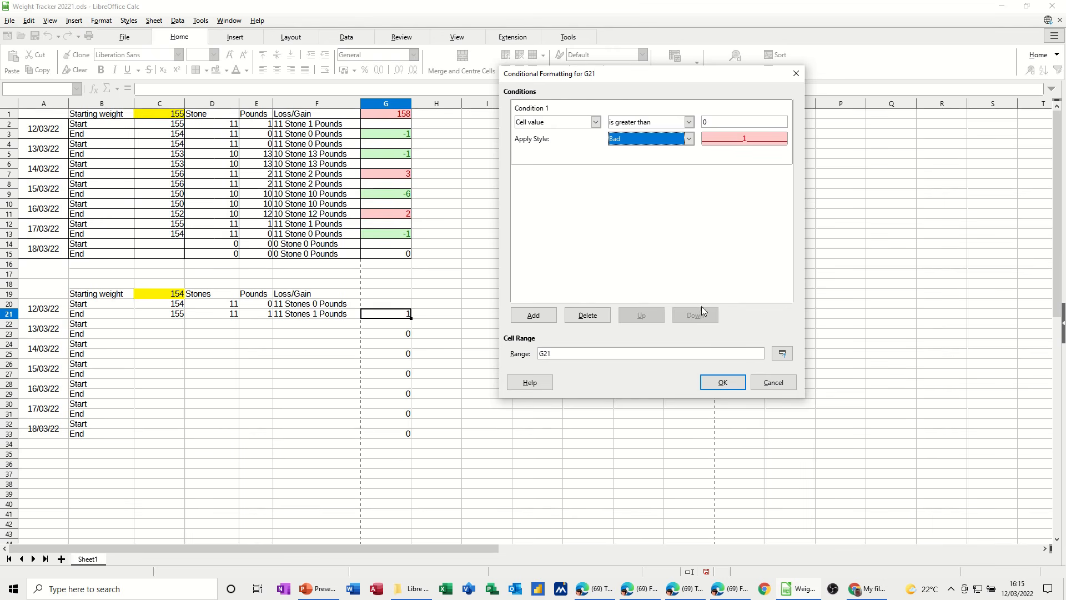
Add a second condition to G21 applying the Good style when the value is less than or equal to 0, and confirm the formatting
left_click(533, 315)
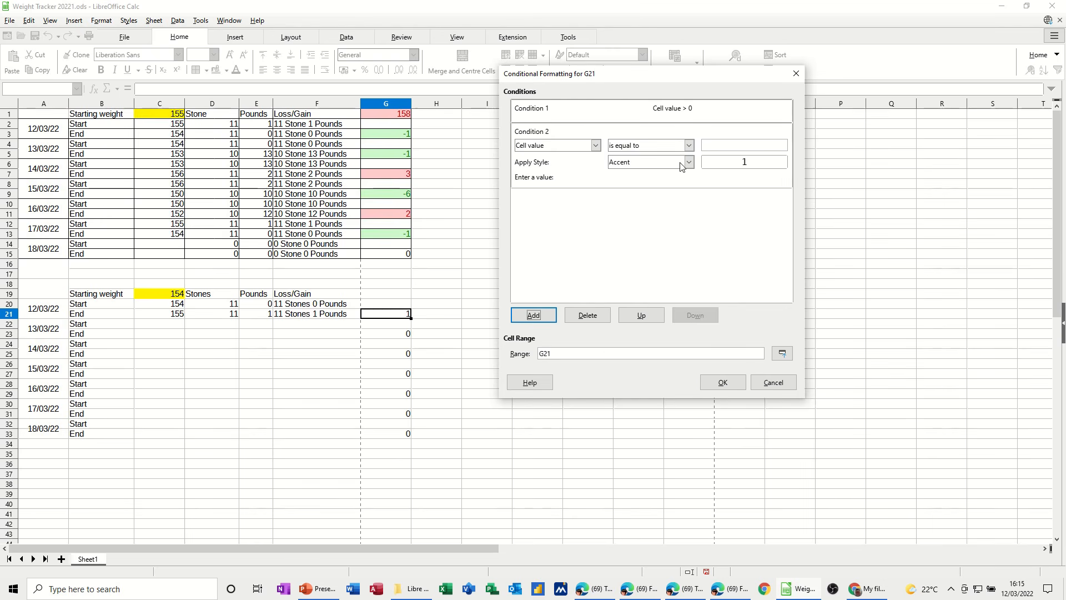
left_click(688, 146)
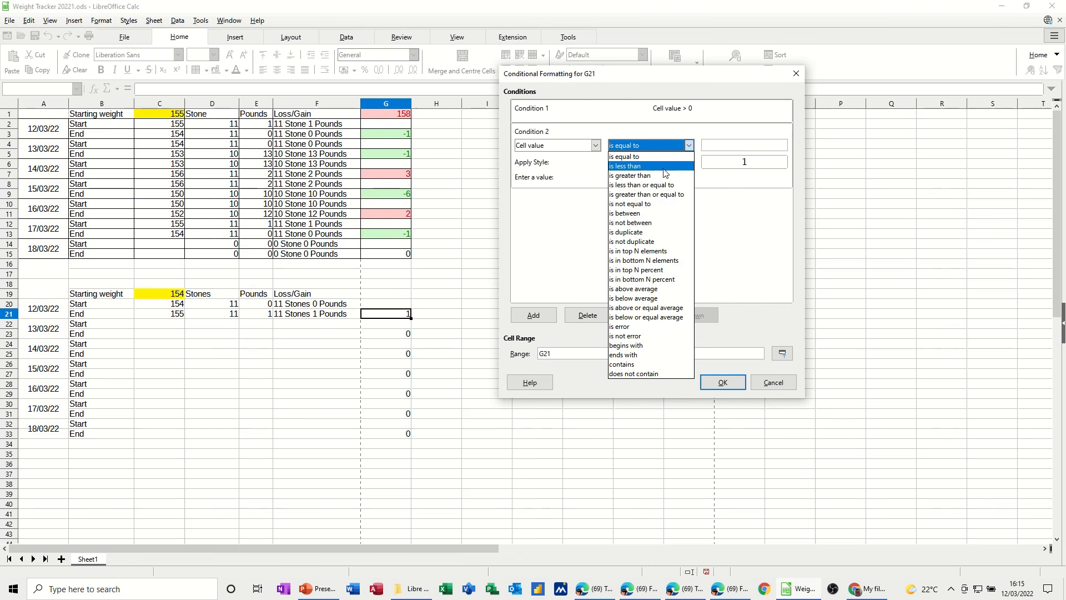
left_click(664, 167)
left_click(711, 149)
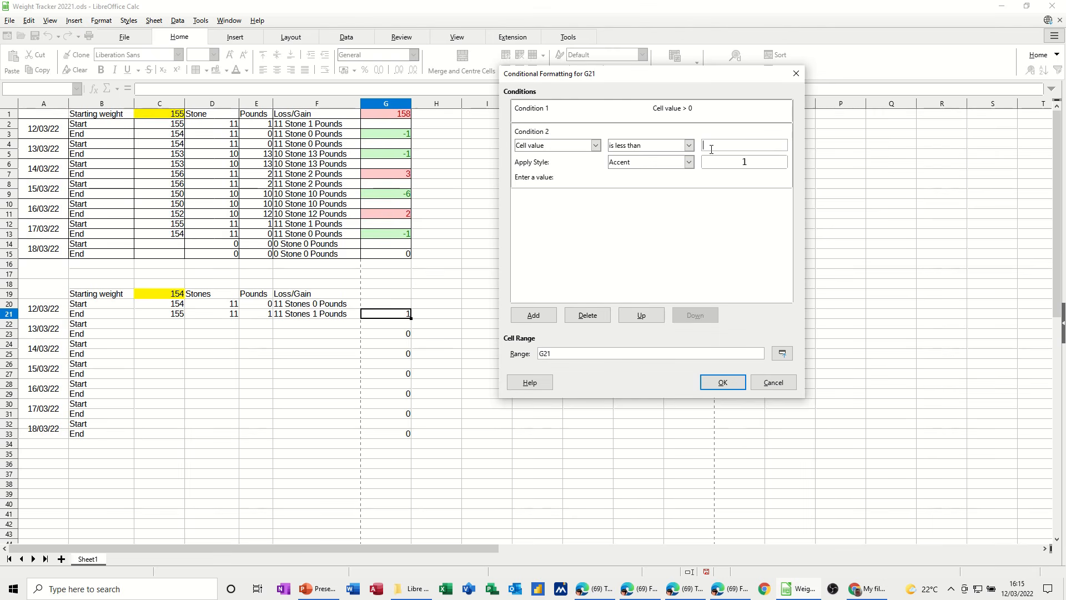
type("0")
left_click(689, 145)
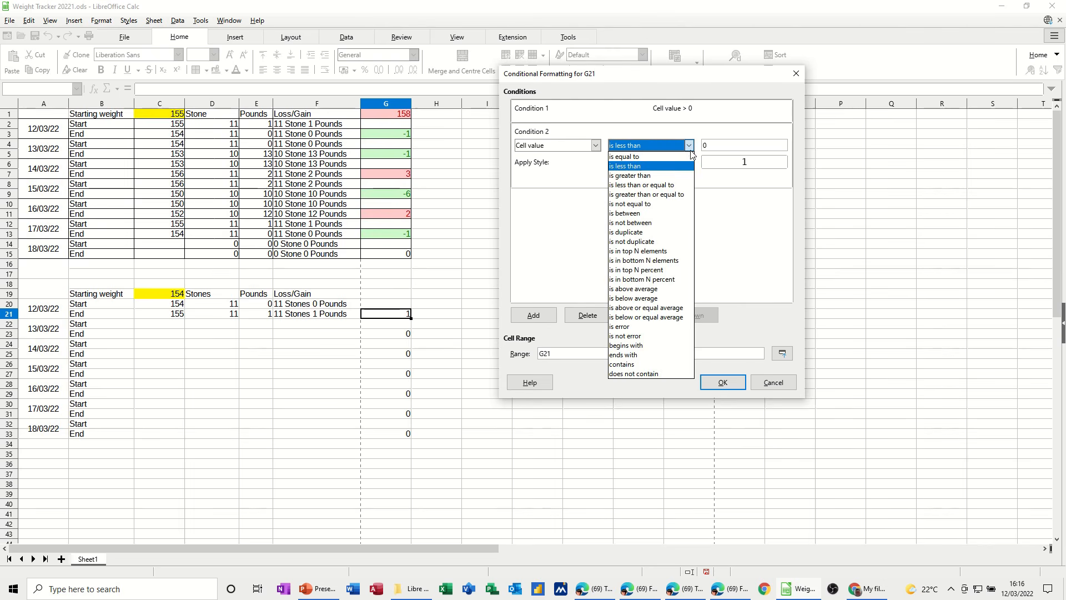
left_click(653, 185)
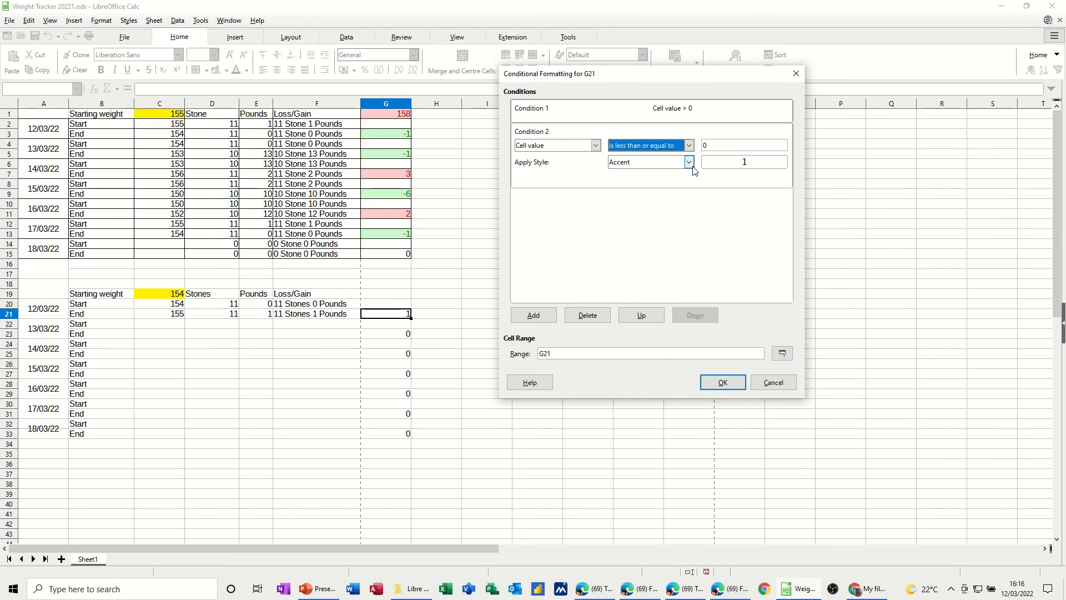
left_click(688, 162)
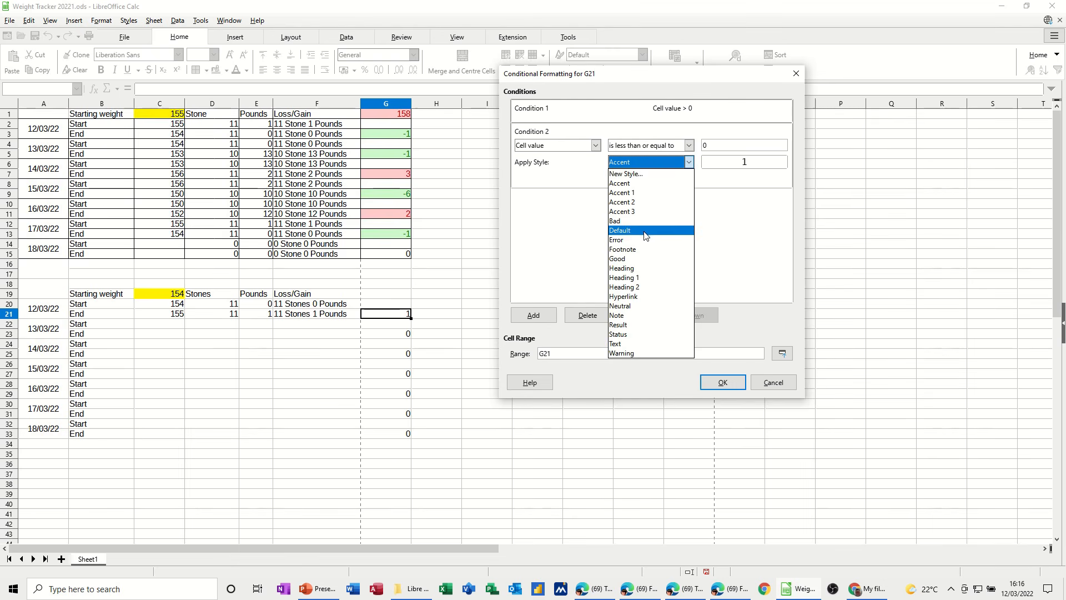
left_click(629, 259)
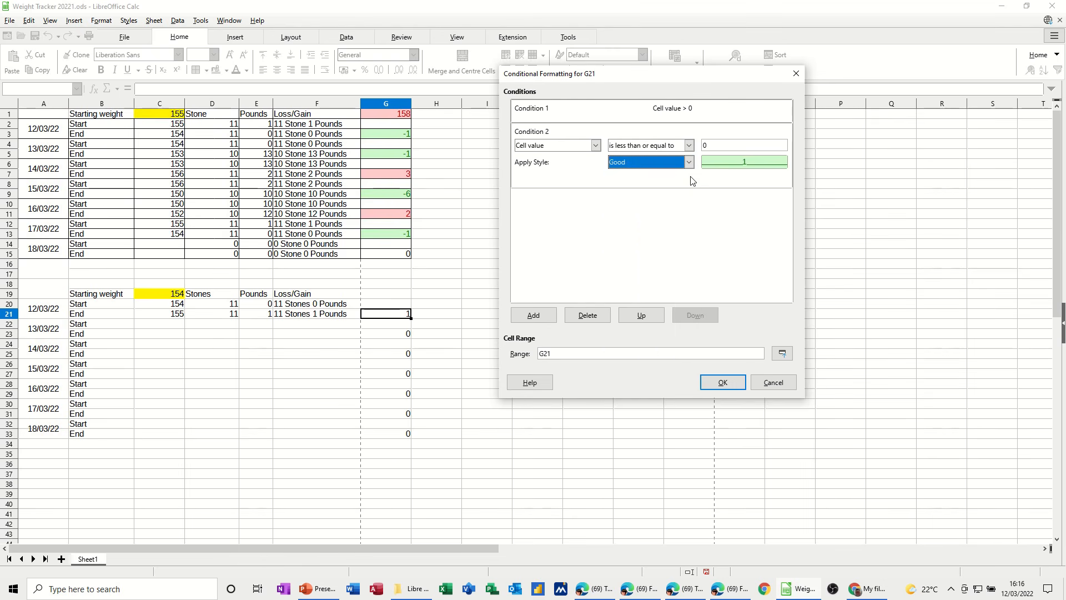
left_click(722, 383)
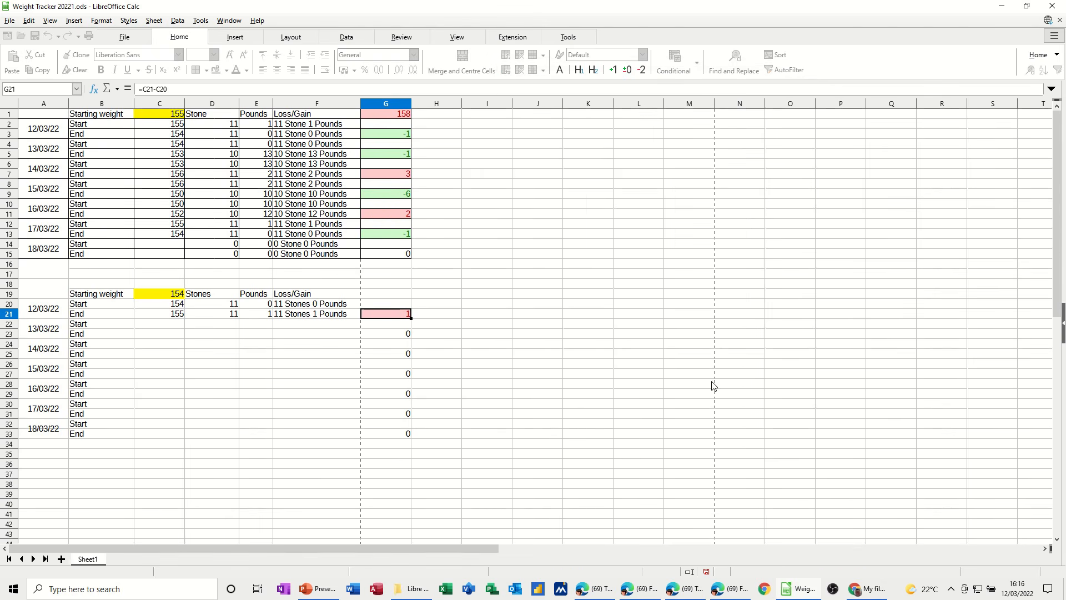
Test the conditional colours by setting the End weight in C21 to 153, and undo the change
left_click(171, 314)
type("1")
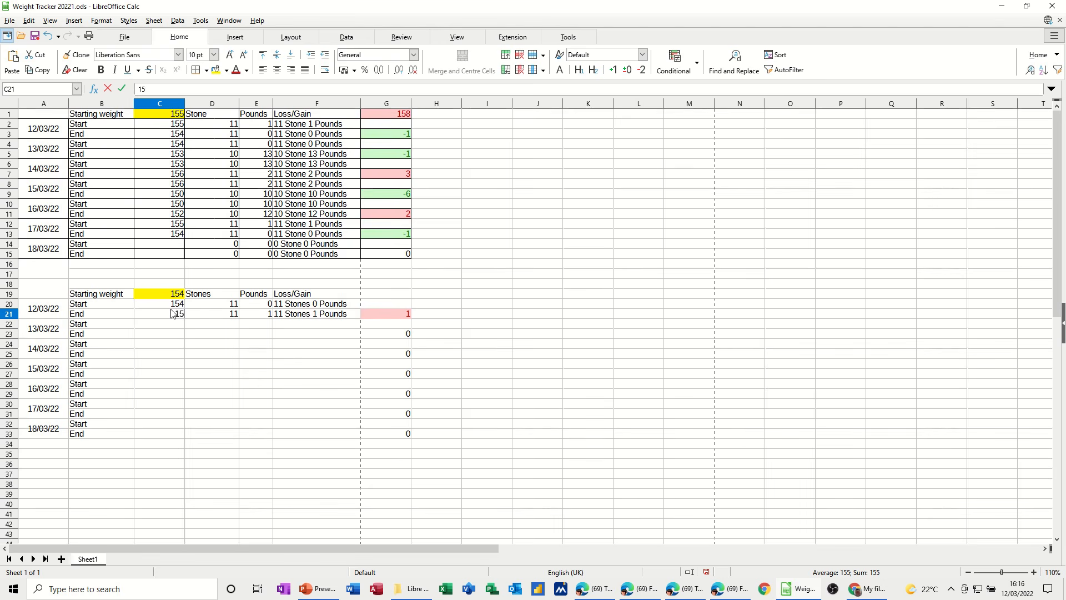
key("Return")
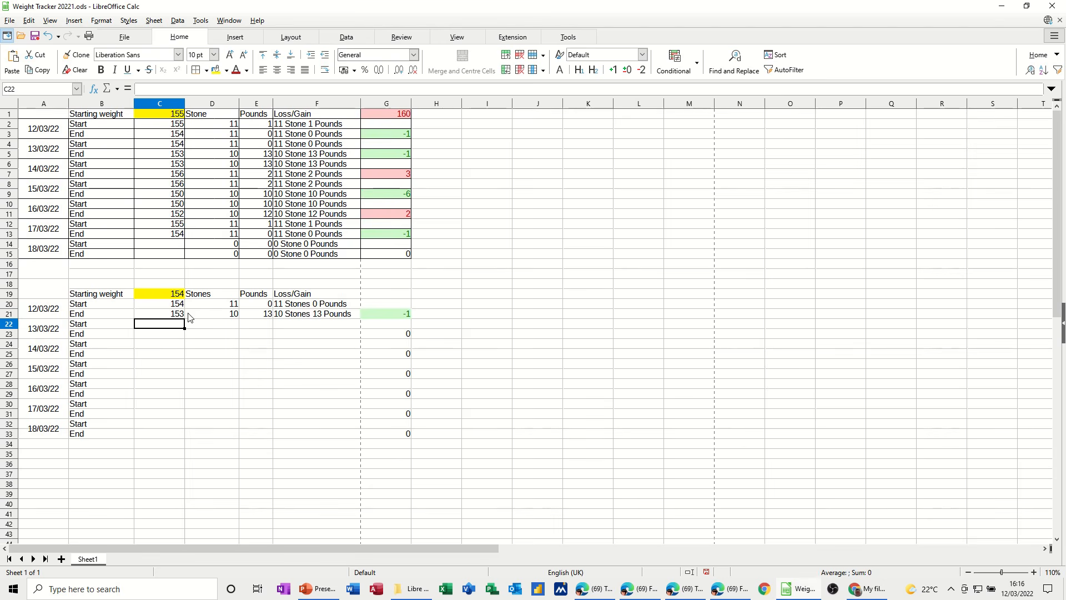
left_click(174, 318)
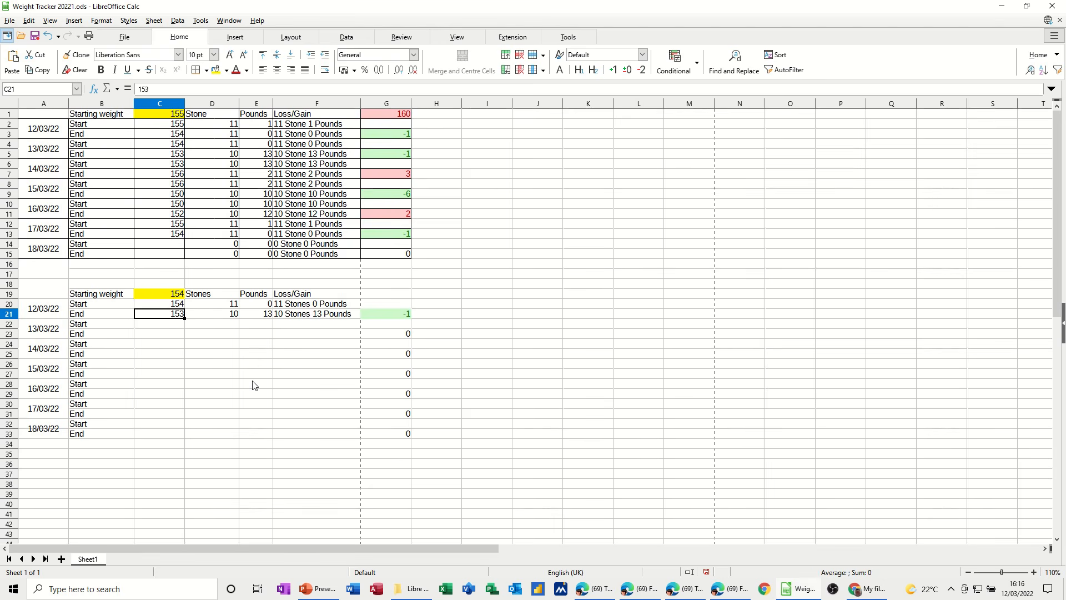
key("ctrl+z")
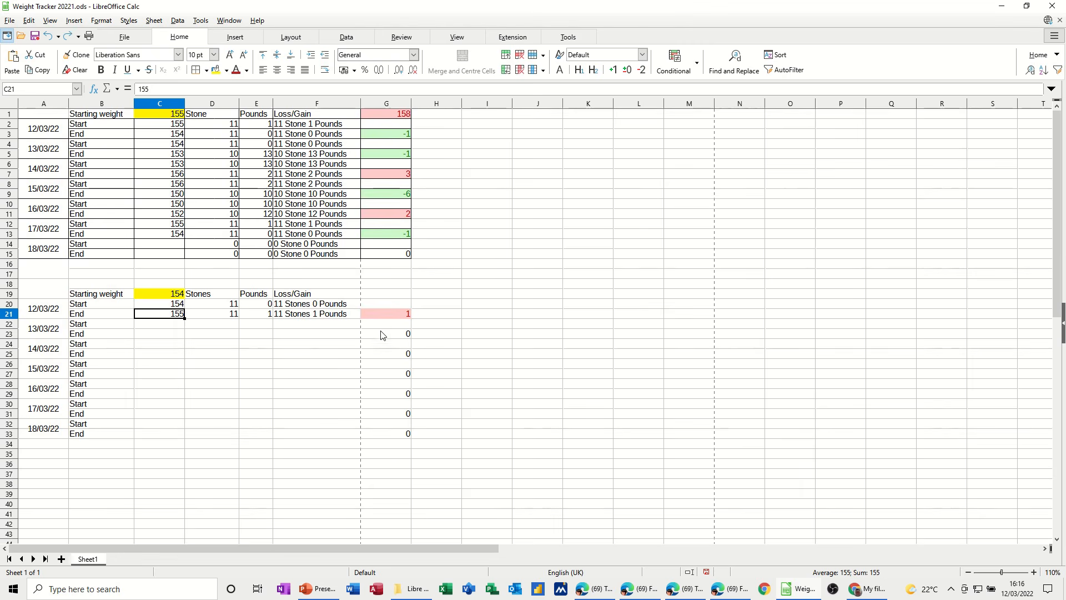
Clone the formatting of G21 onto the other End rows in G23, G25, G27, G29, G31 and G33
left_click(387, 319)
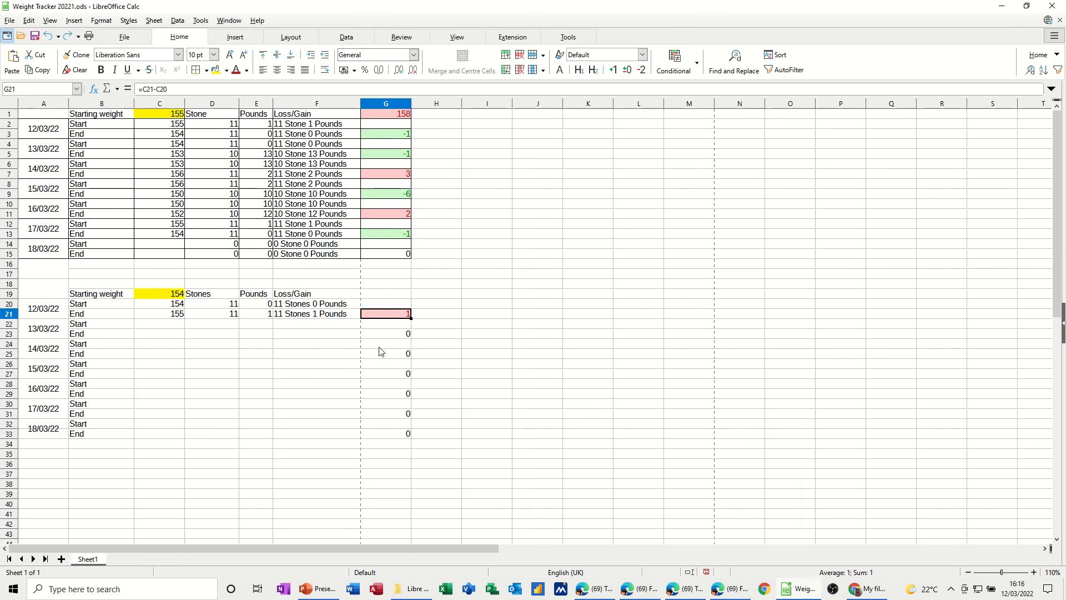
left_click(80, 56)
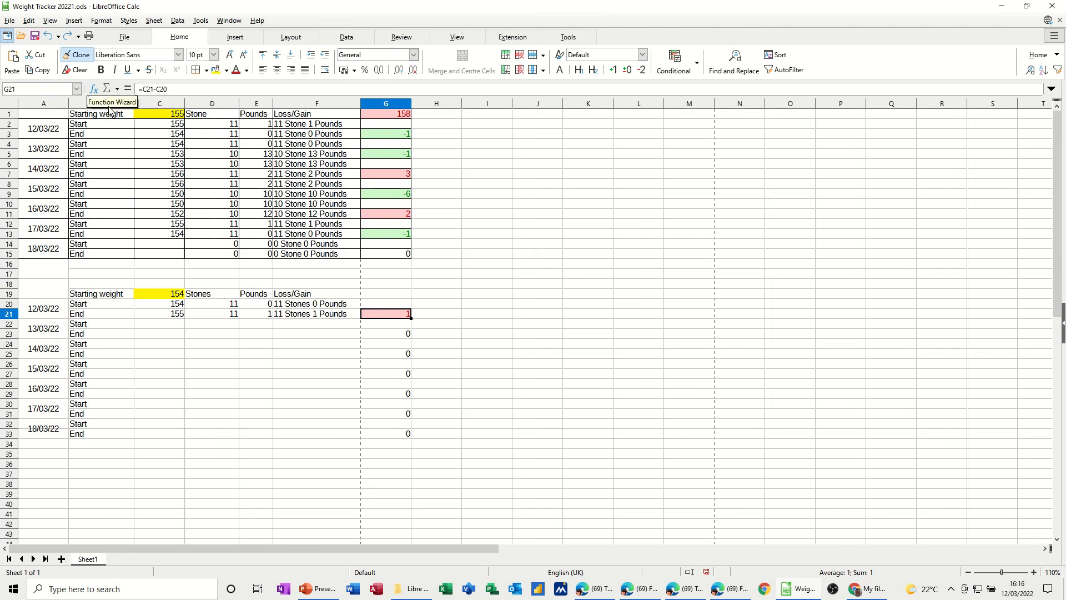
left_click(380, 333)
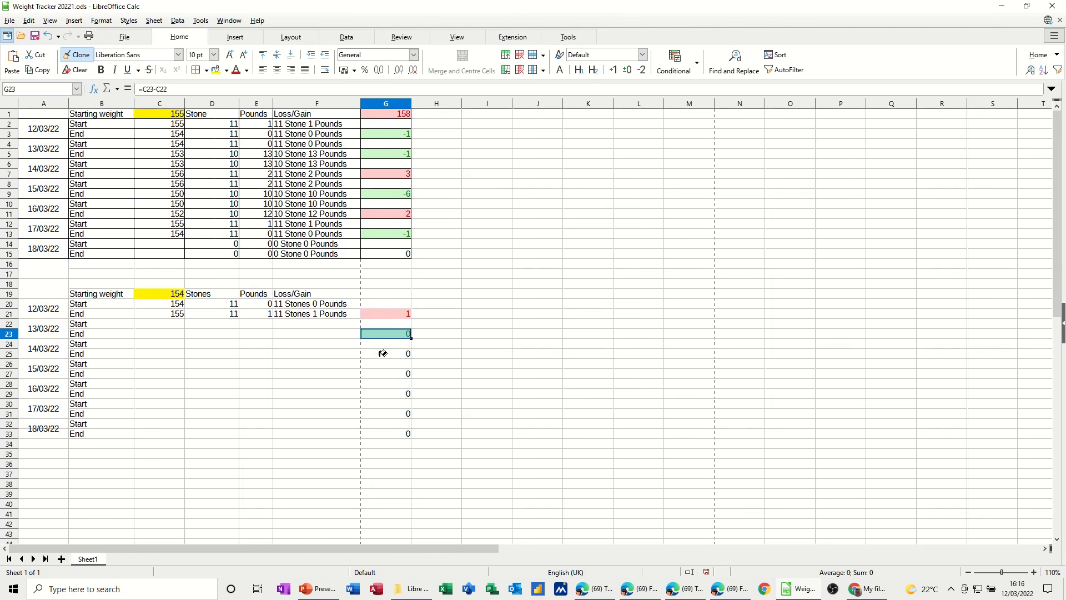
left_click(382, 353)
left_click(381, 373)
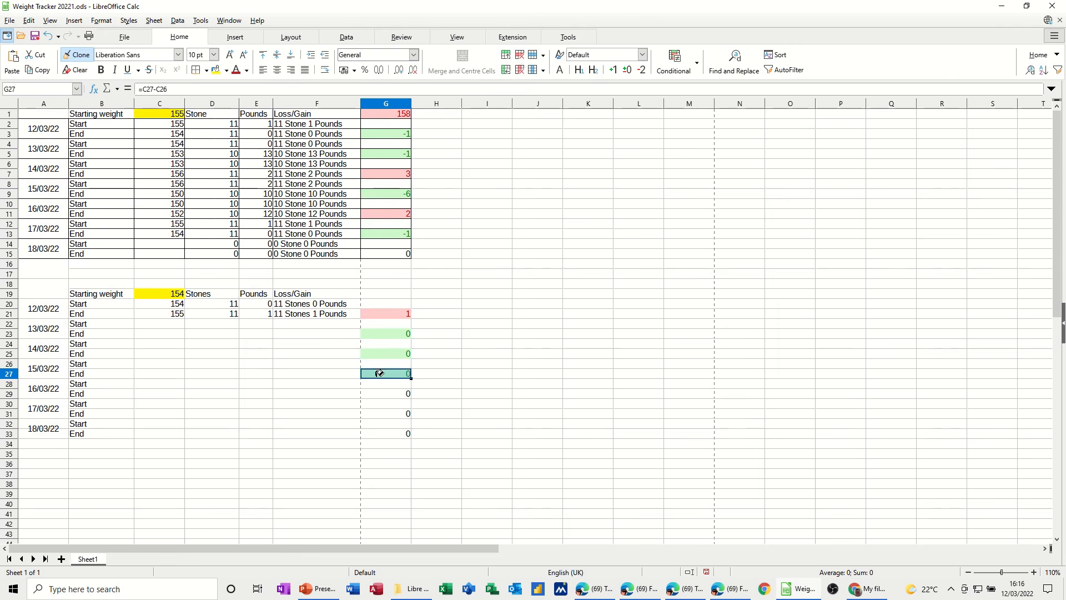
left_click(382, 391)
left_click(381, 412)
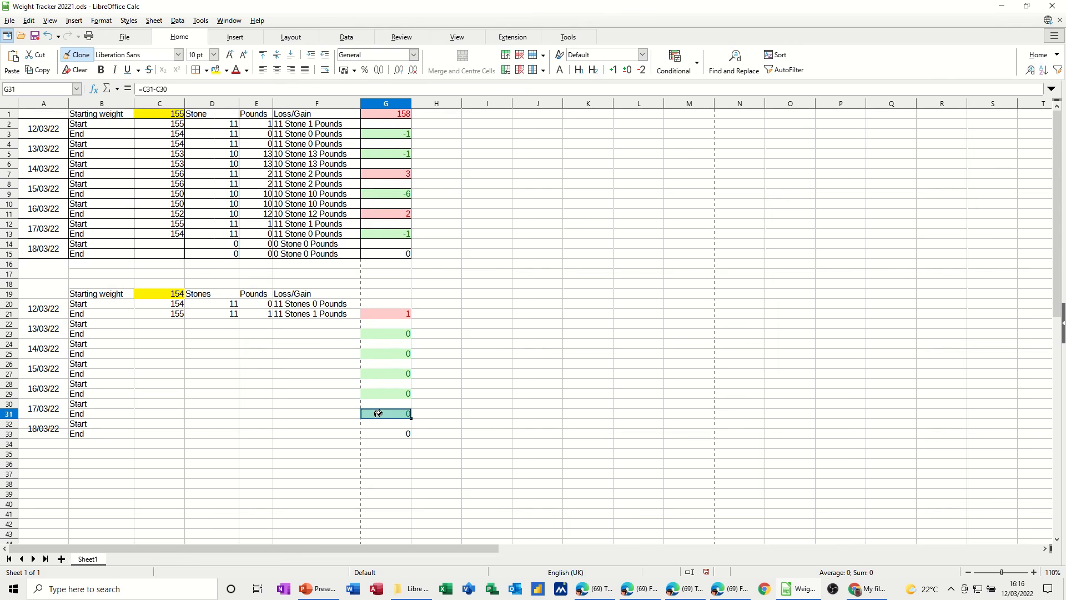
left_click(383, 432)
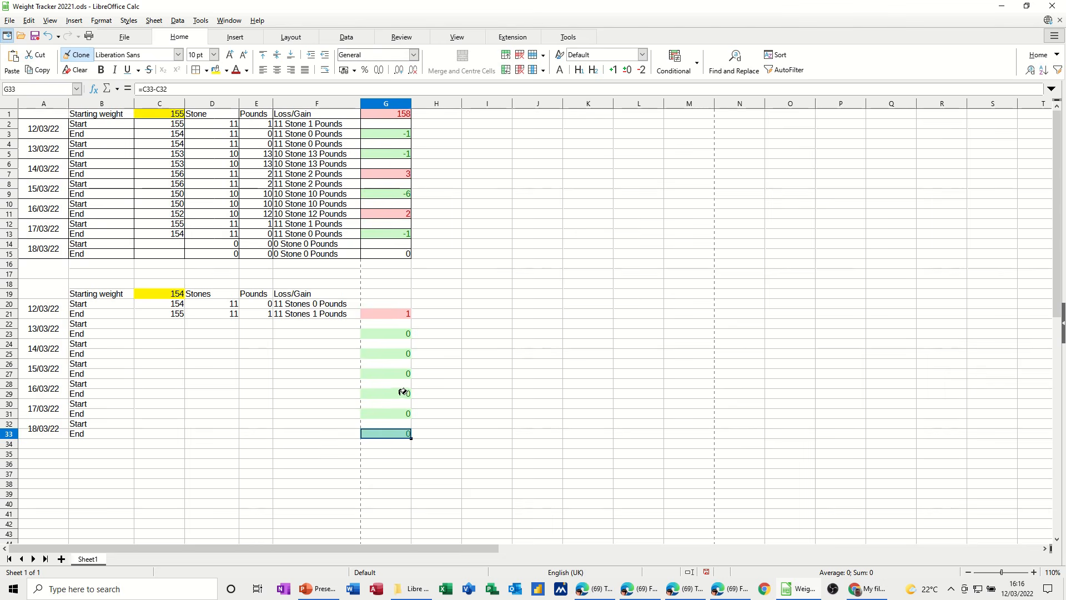
left_click(82, 59)
Apply borders around and between all cells of the range A18:G33
left_click_drag(48, 293, 380, 433)
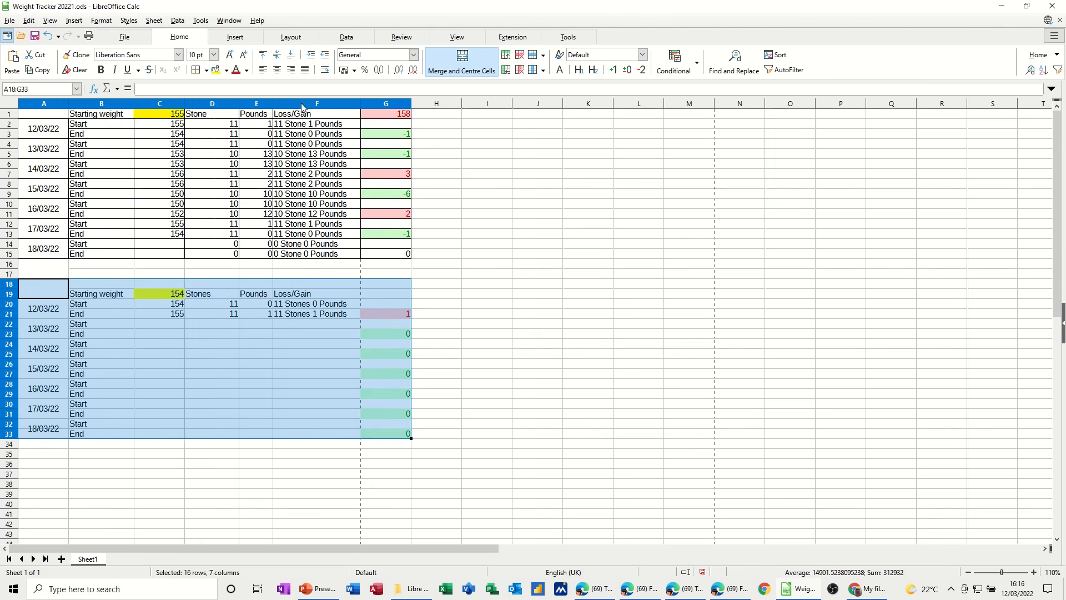
left_click(206, 71)
left_click(244, 130)
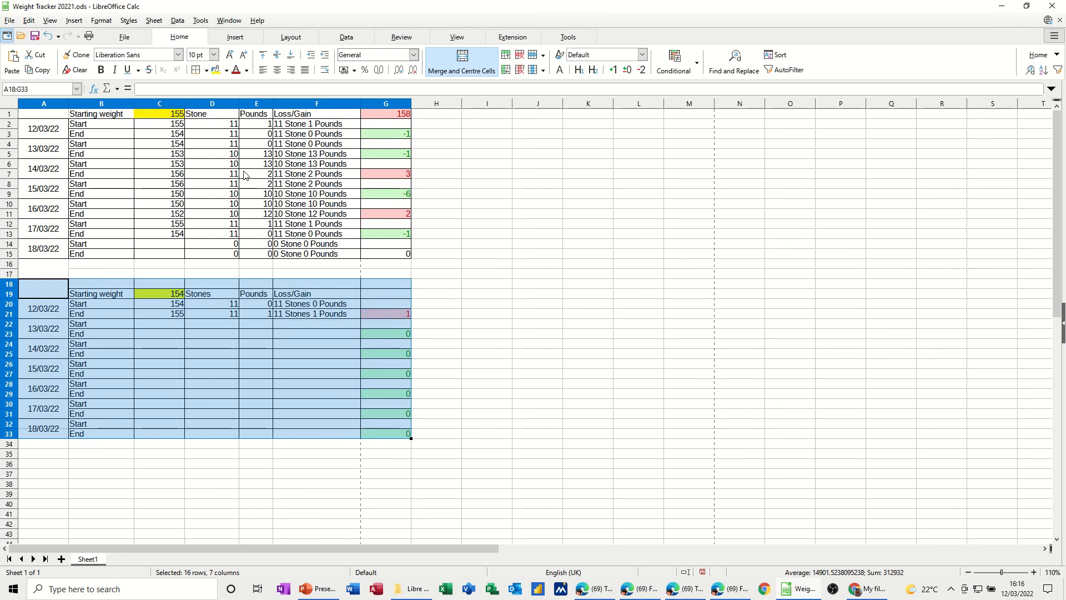
left_click(307, 344)
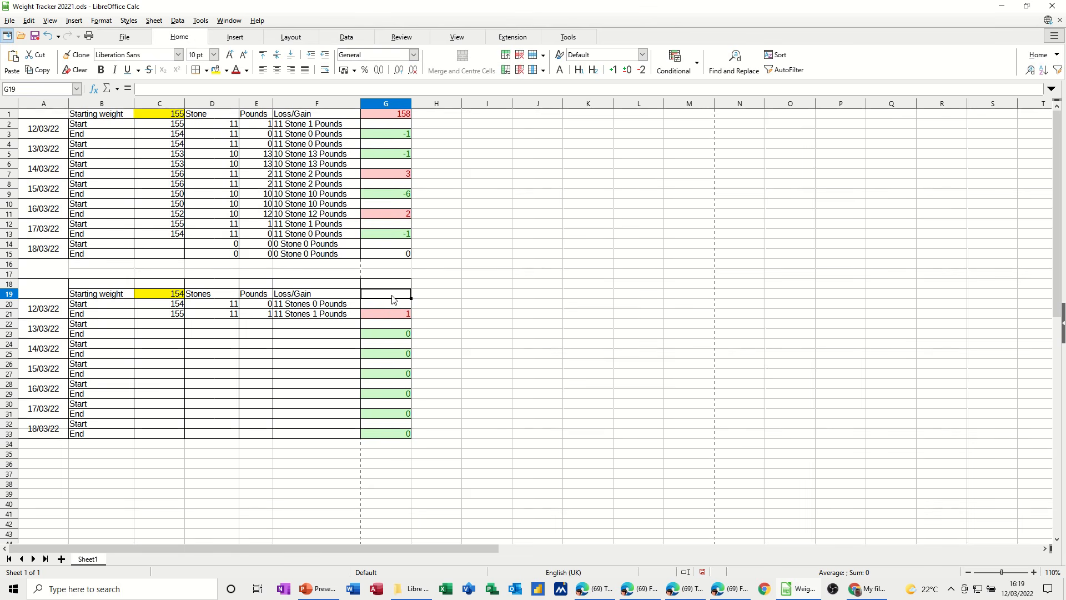
Enter the formula =C19+SUM(G21:G33) in G19 to total the starting weight and all losses and gains
type("=")
left_click(169, 295)
type("+sum(")
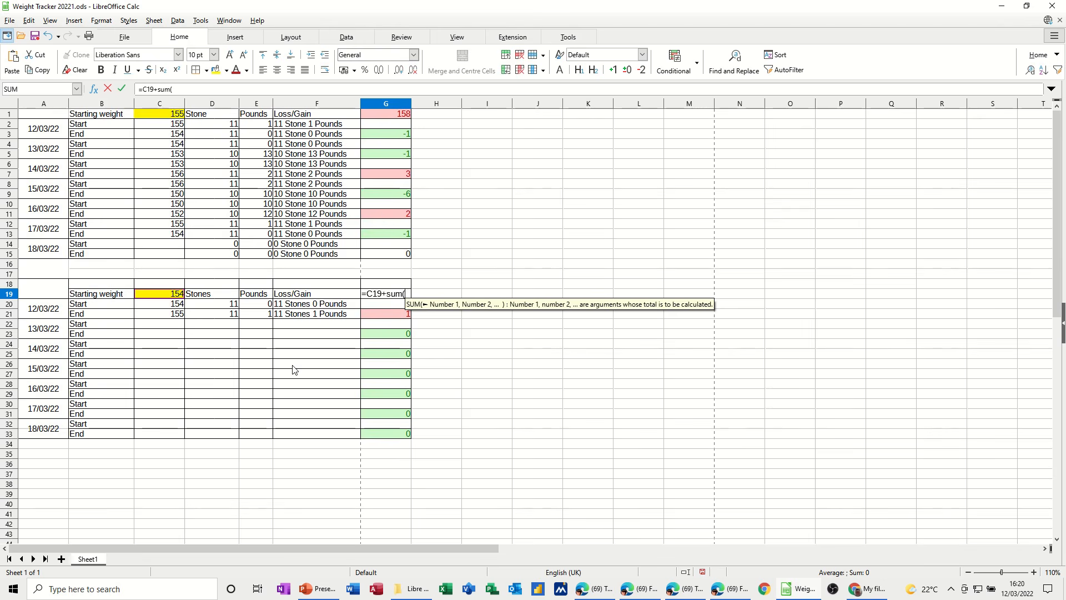
left_click_drag(382, 315, 404, 409)
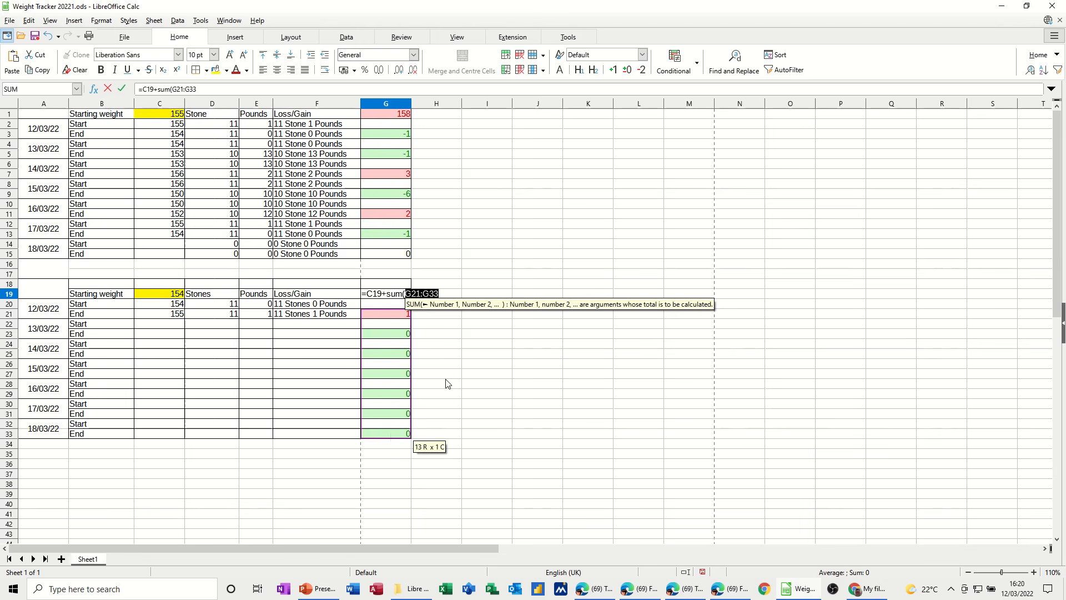
type(")")
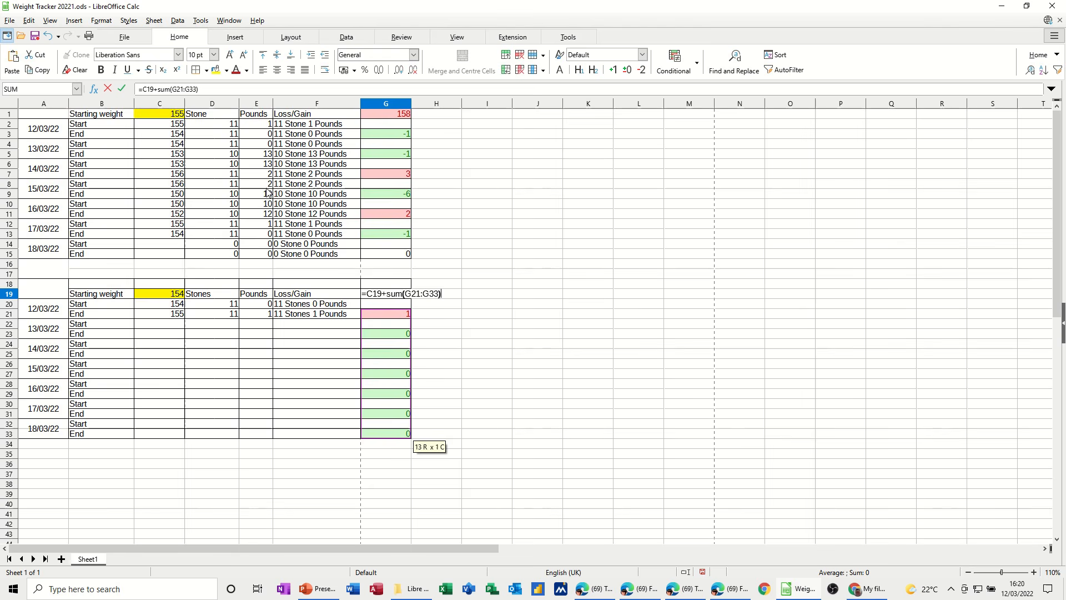
left_click(122, 88)
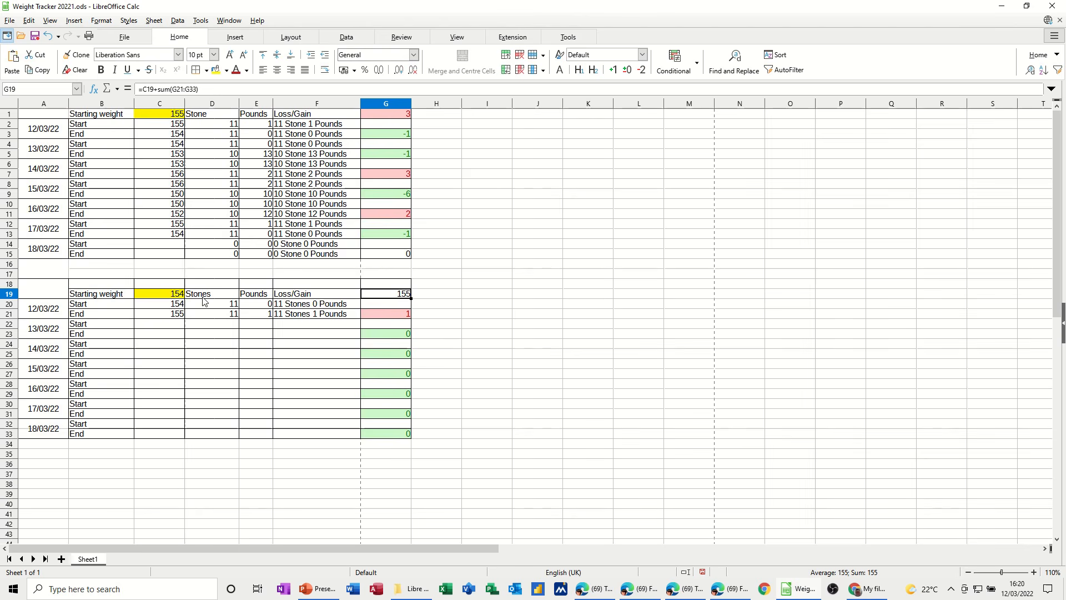
Add a conditional format to G19 that applies the Bad style when the cell value is greater than C19
left_click(697, 71)
left_click(693, 85)
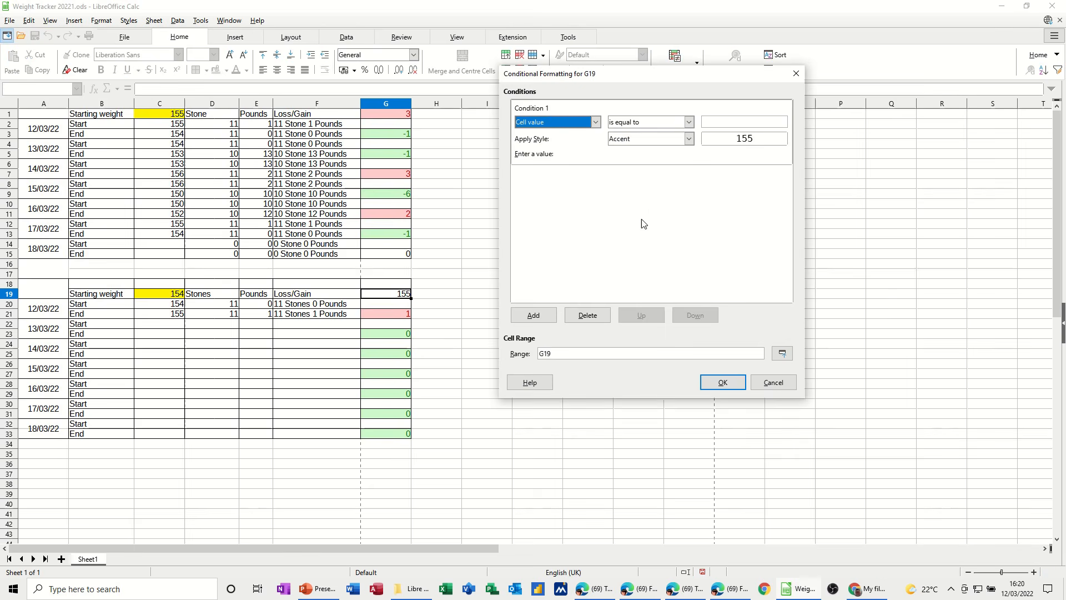
left_click(682, 122)
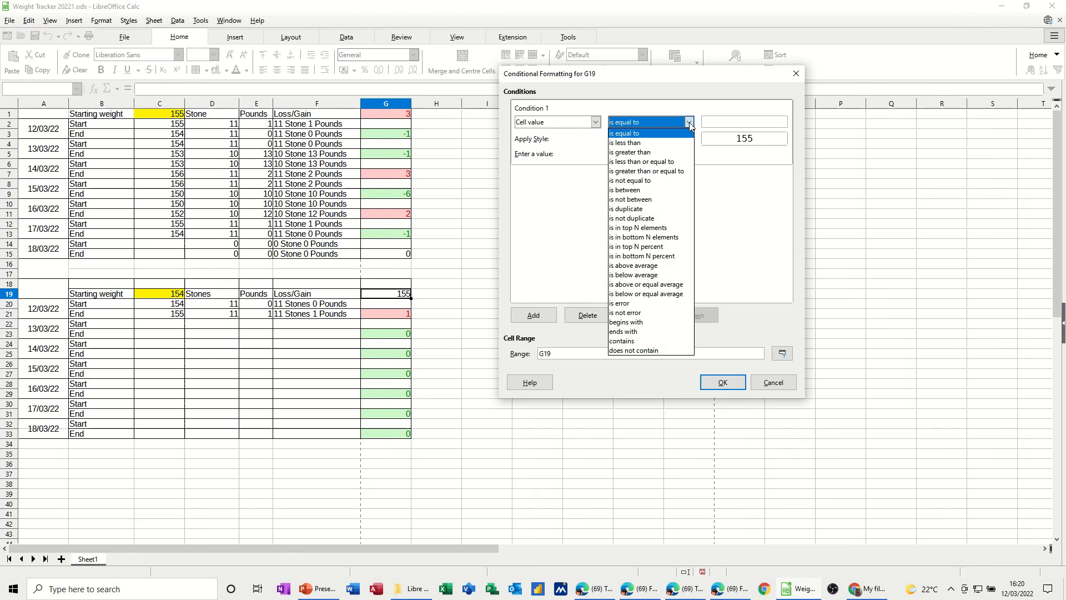
left_click(654, 153)
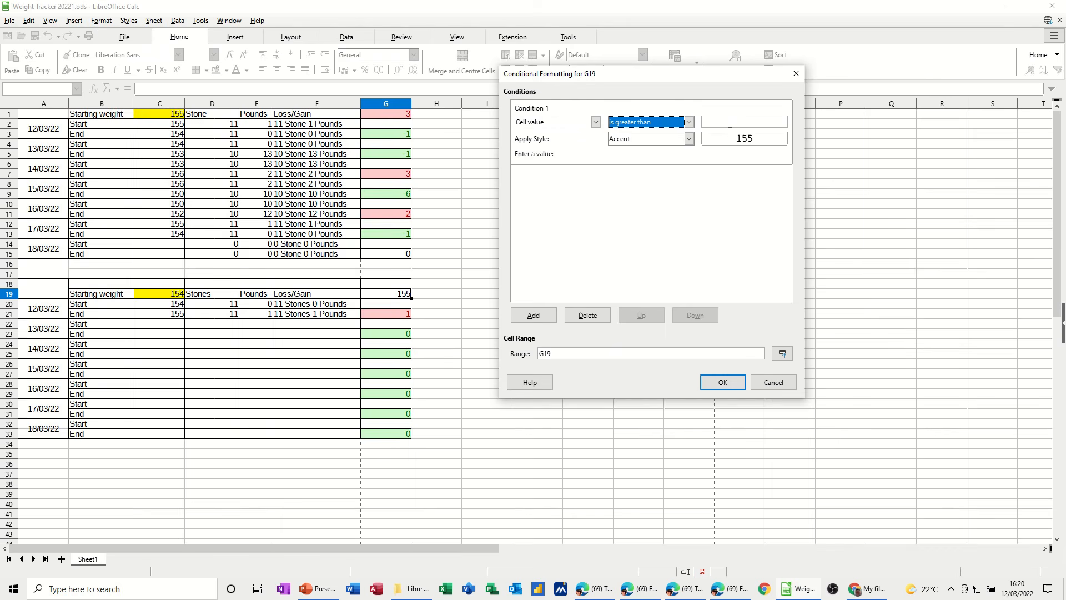
left_click(730, 123)
left_click(177, 294)
left_click(689, 139)
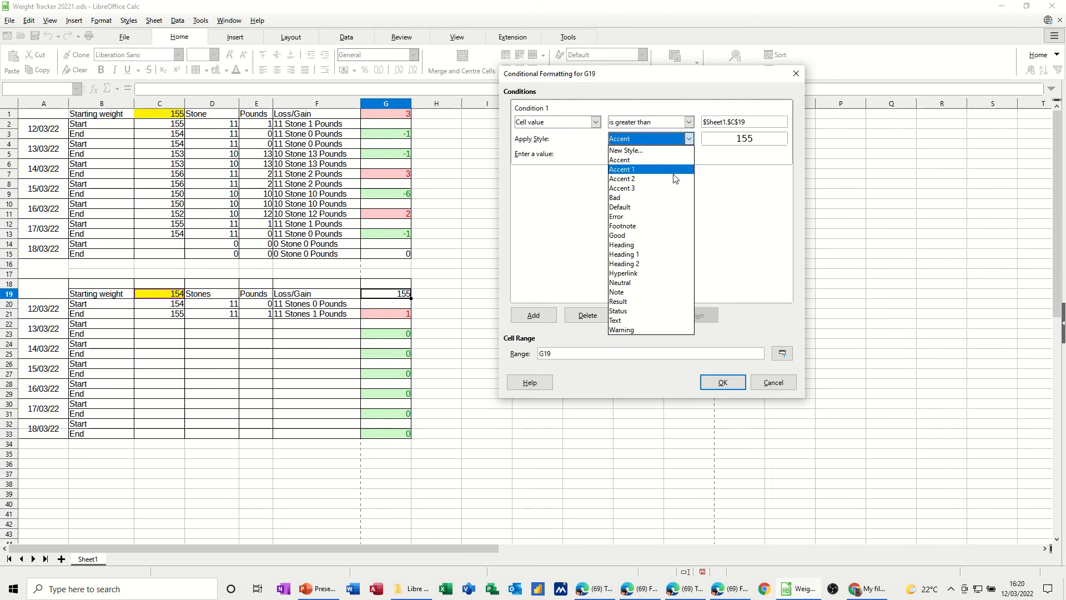
left_click(610, 204)
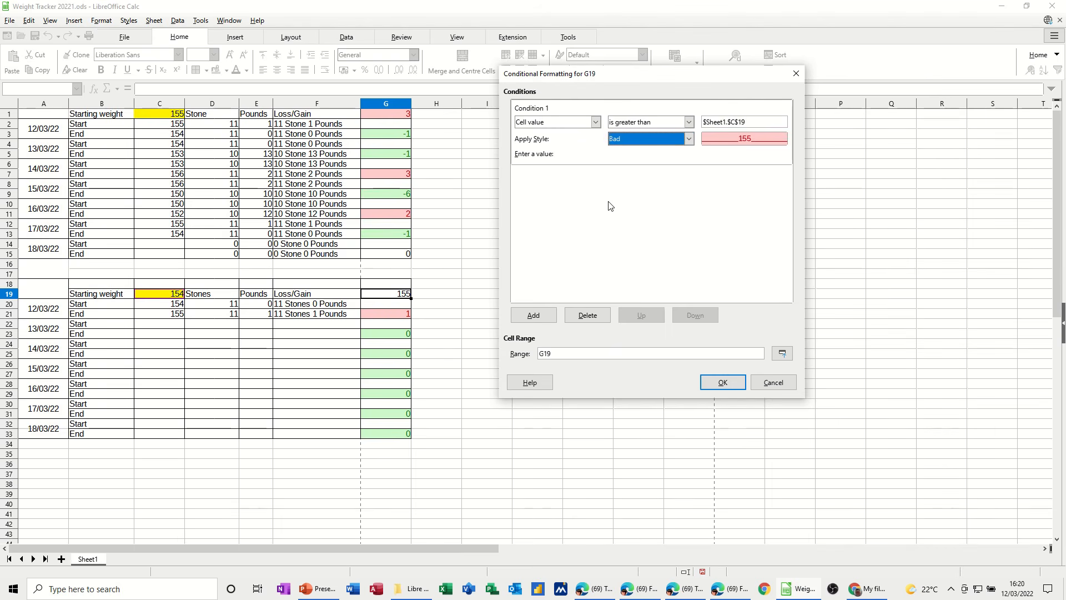
Add a second condition to G19 applying the Good style when the value is less than or equal to C19, and confirm the formatting
left_click(533, 315)
left_click(689, 146)
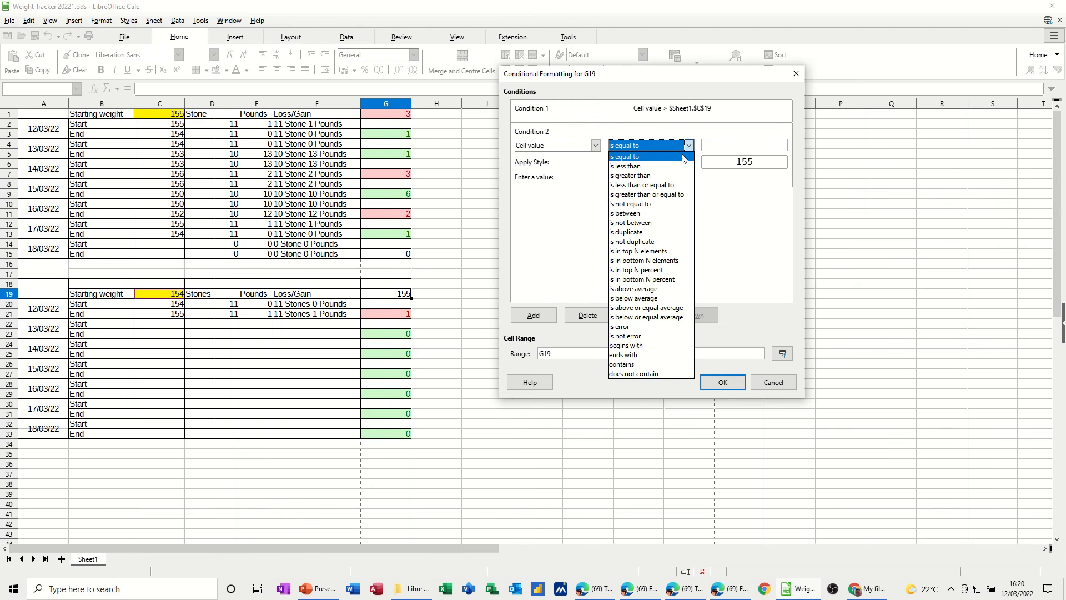
left_click(665, 186)
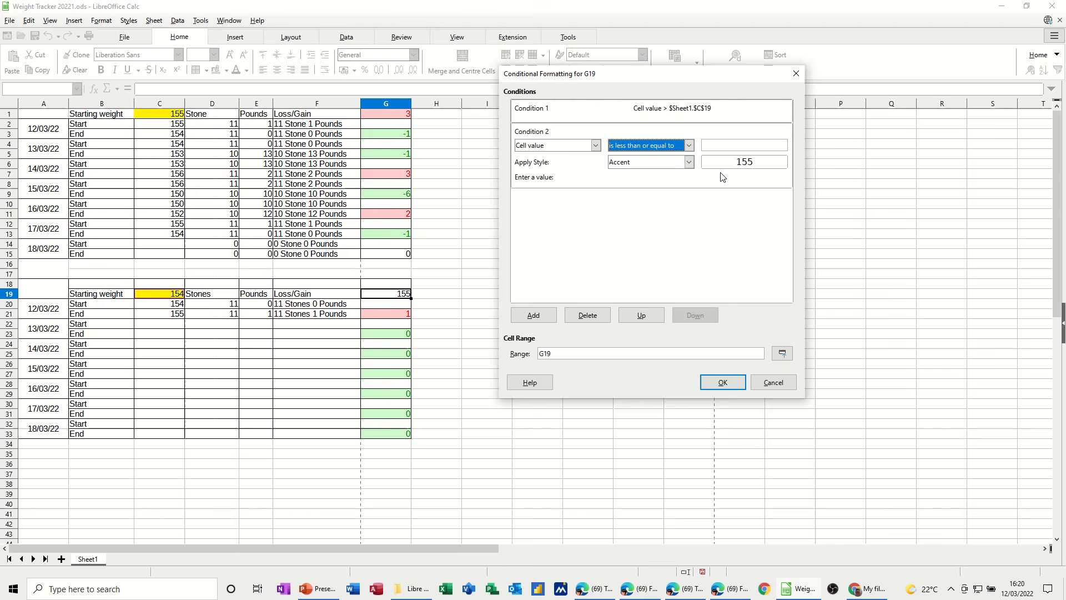
left_click(720, 145)
left_click(168, 294)
left_click(688, 162)
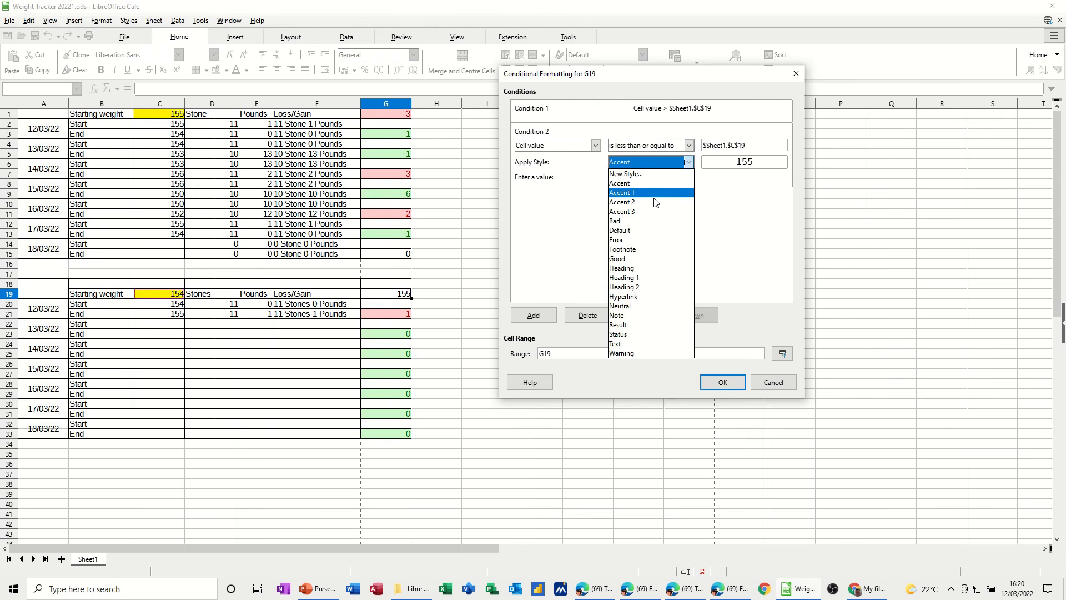
left_click(635, 261)
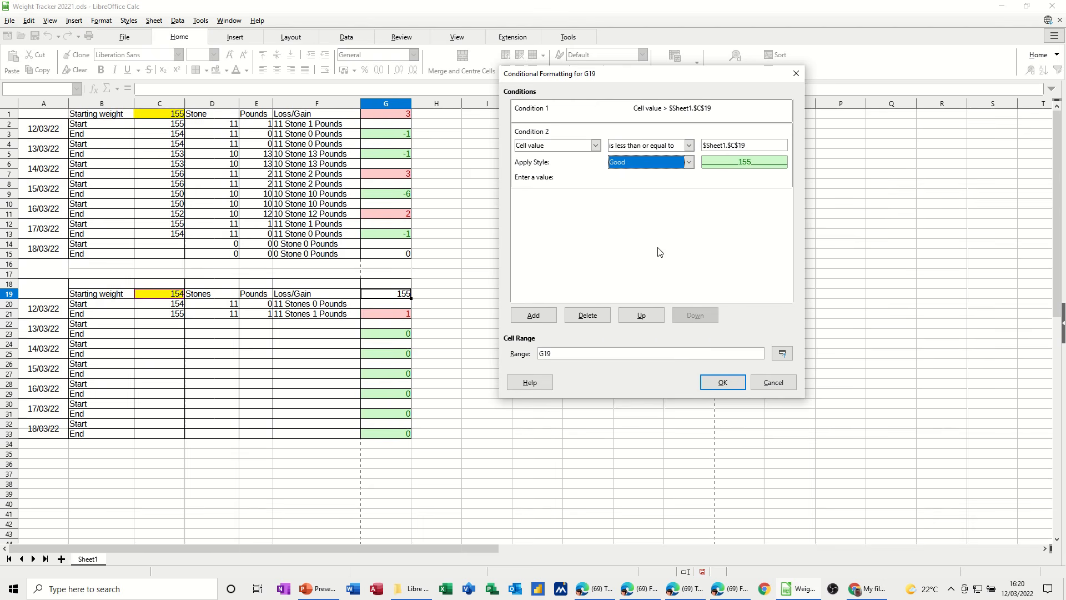
left_click(723, 383)
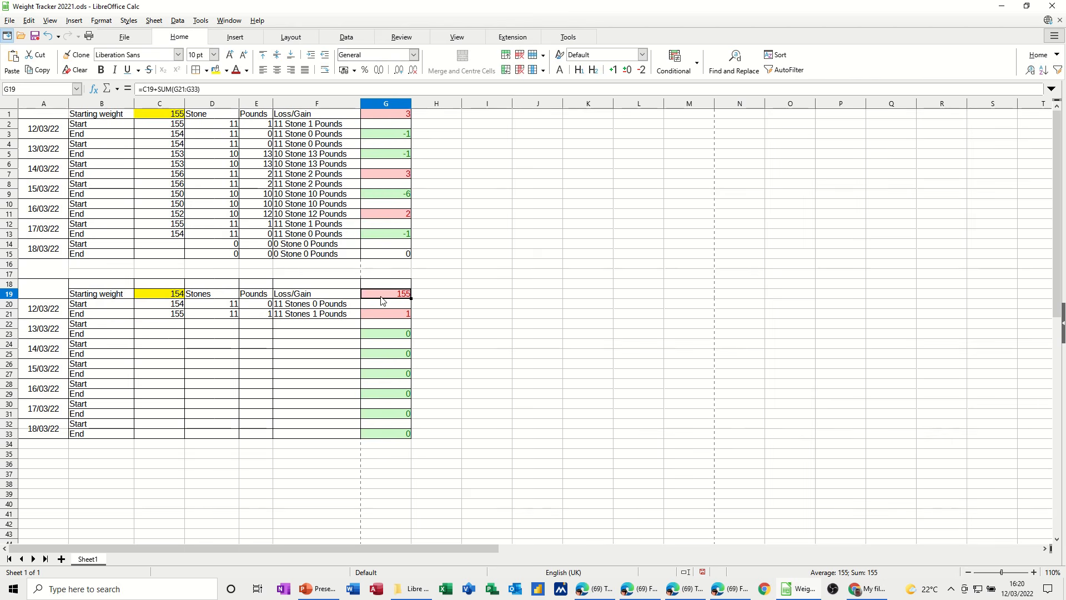
Test the conditional colour of G19 by setting the End weight in C21 to 153, and set it back to 155
left_click(174, 314)
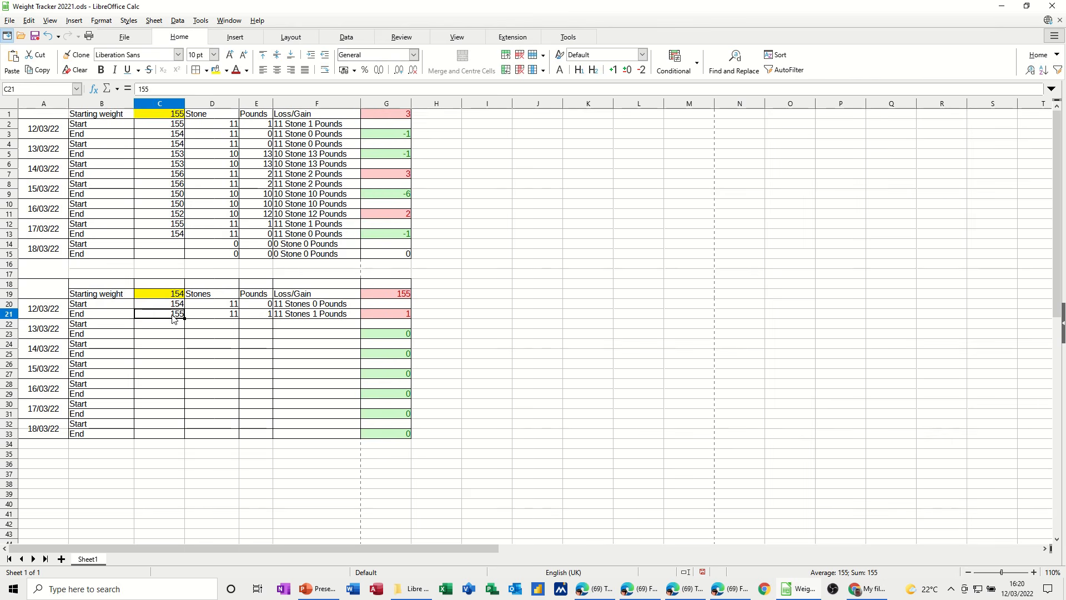
type("153")
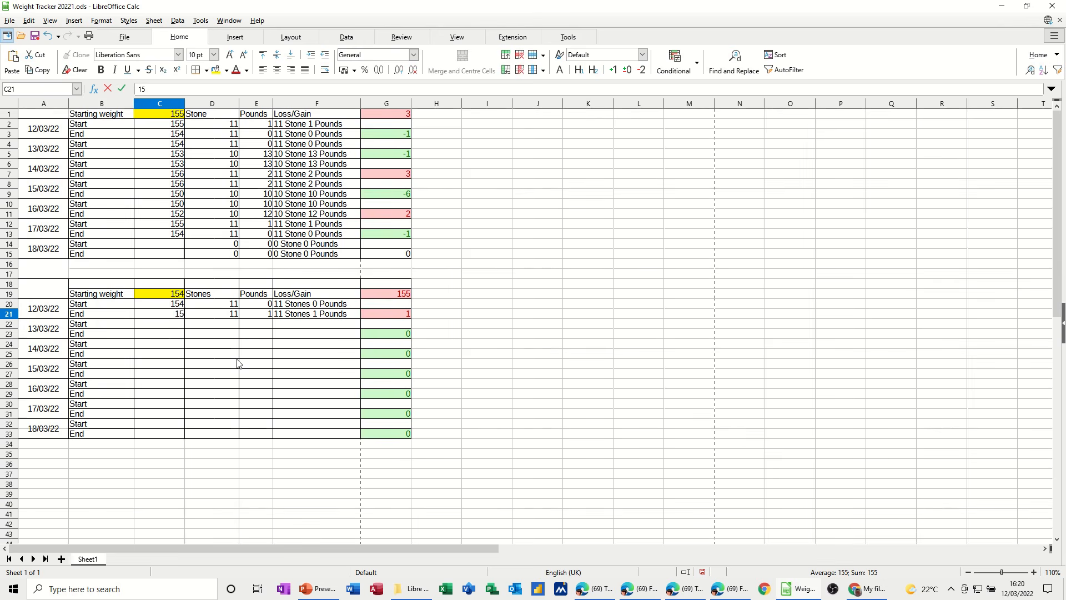
left_click(181, 335)
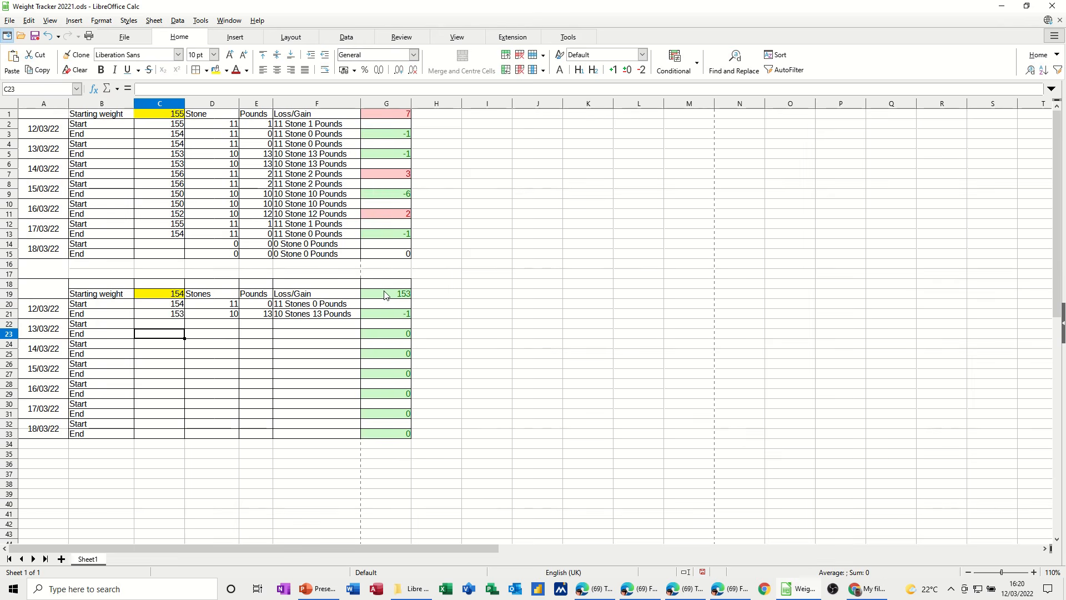
left_click(169, 314)
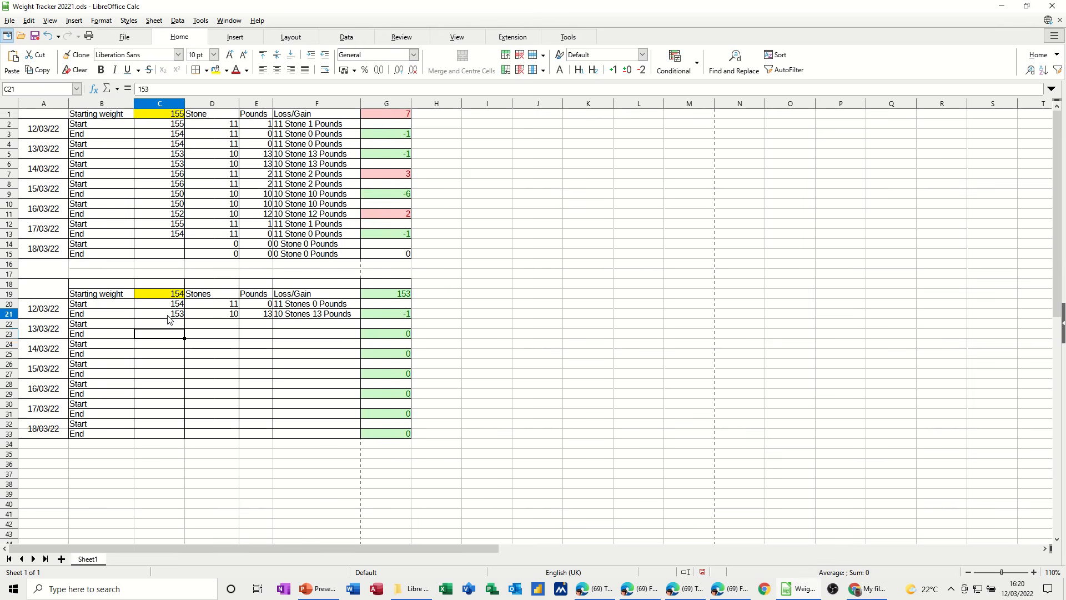
type("155")
key("Return")
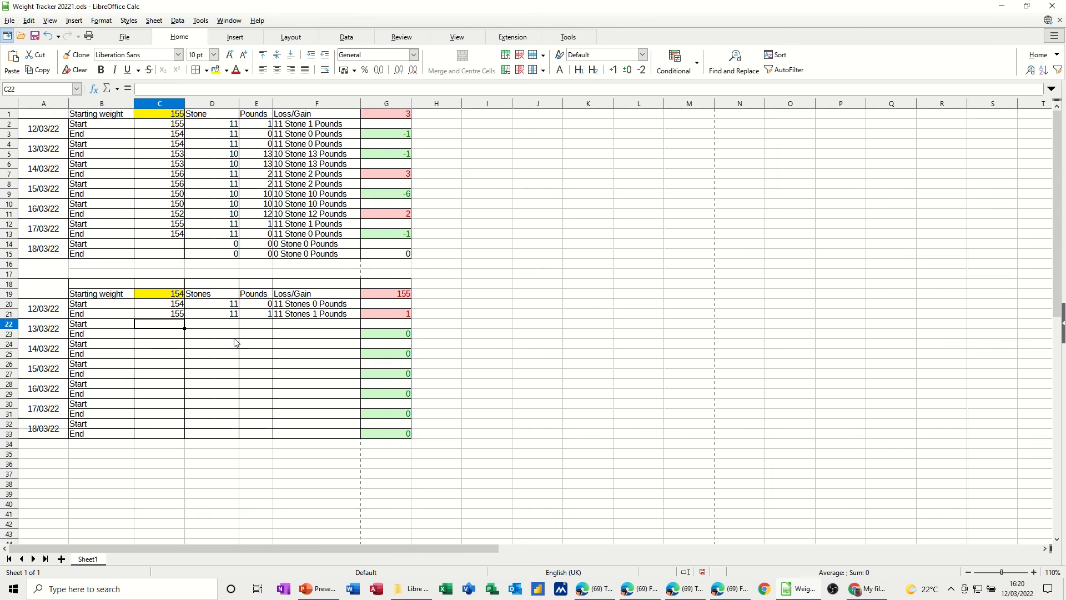
Enter the 13/03/22 weights: 155 for Start in C22 and 157 for End in C23
type("1")
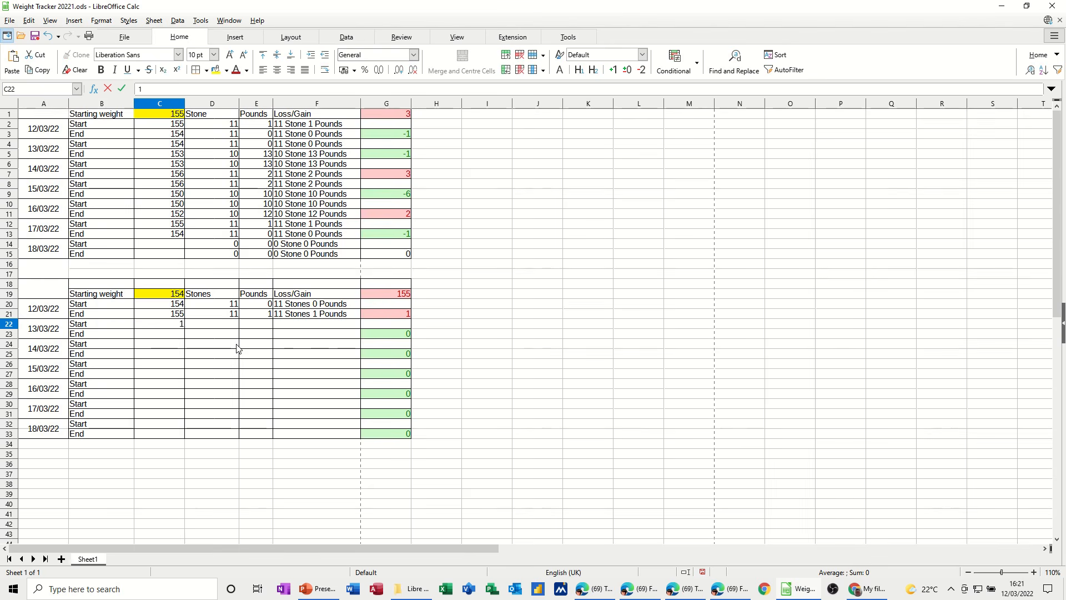
type("55")
key("Return")
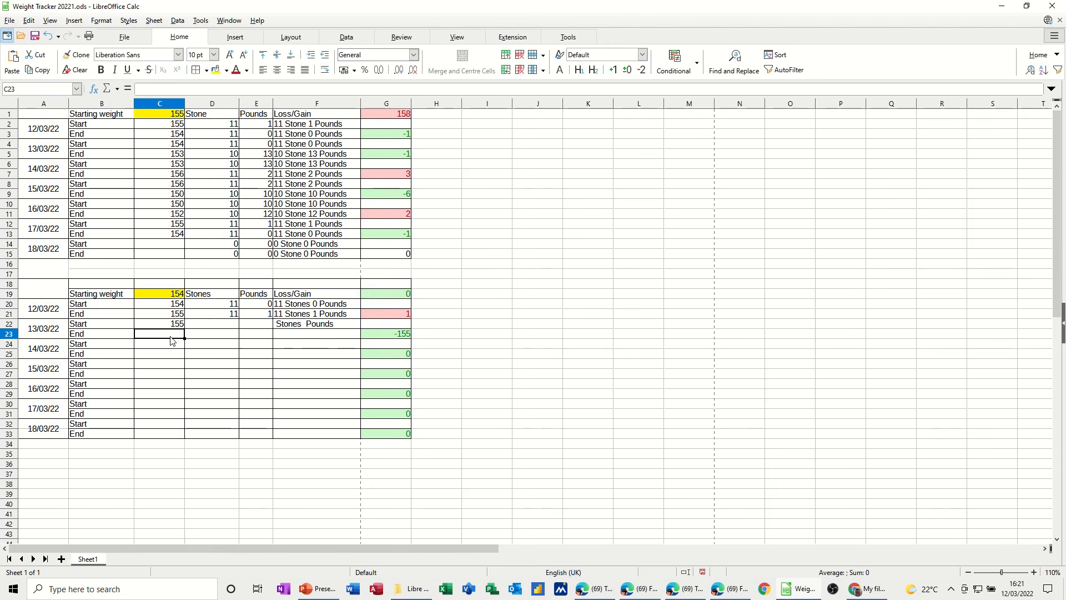
type("157")
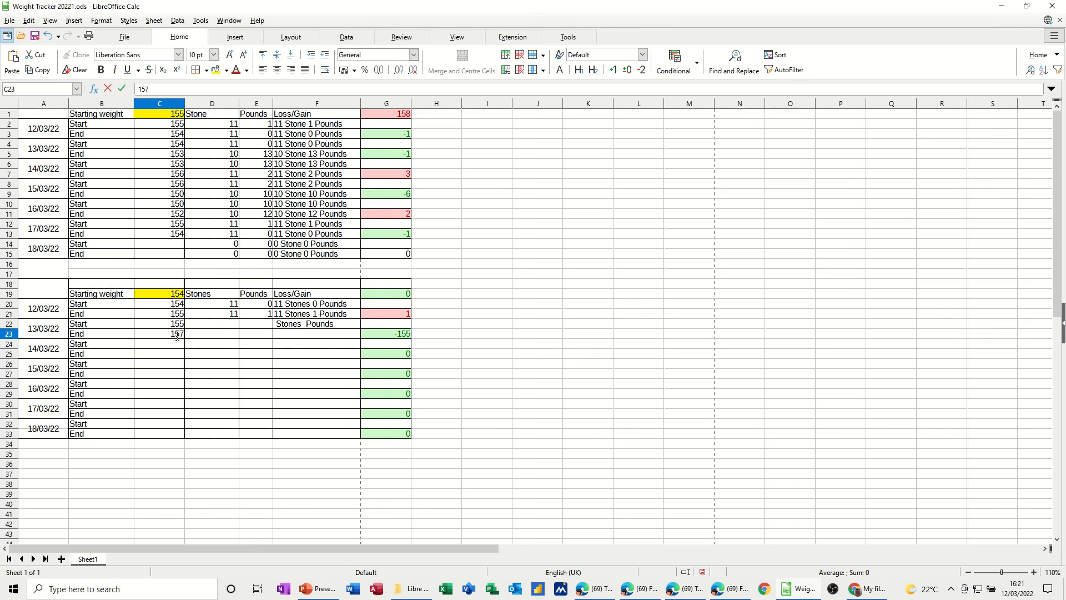
left_click(227, 333)
Fill the stones and pounds formulas from D21:E21 down through row 23
left_click_drag(217, 314, 272, 337)
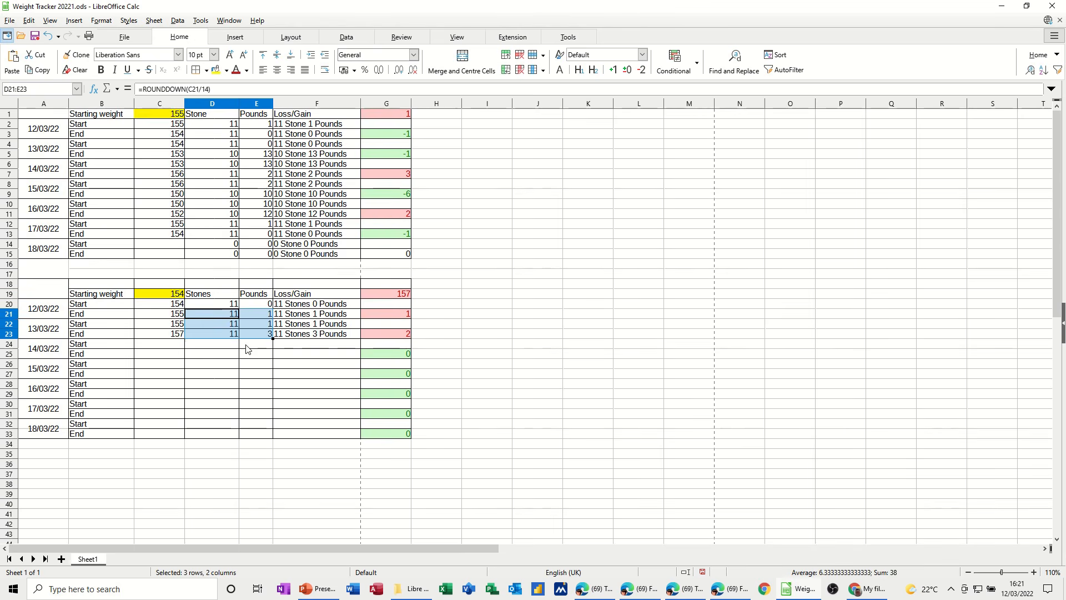
left_click(201, 307)
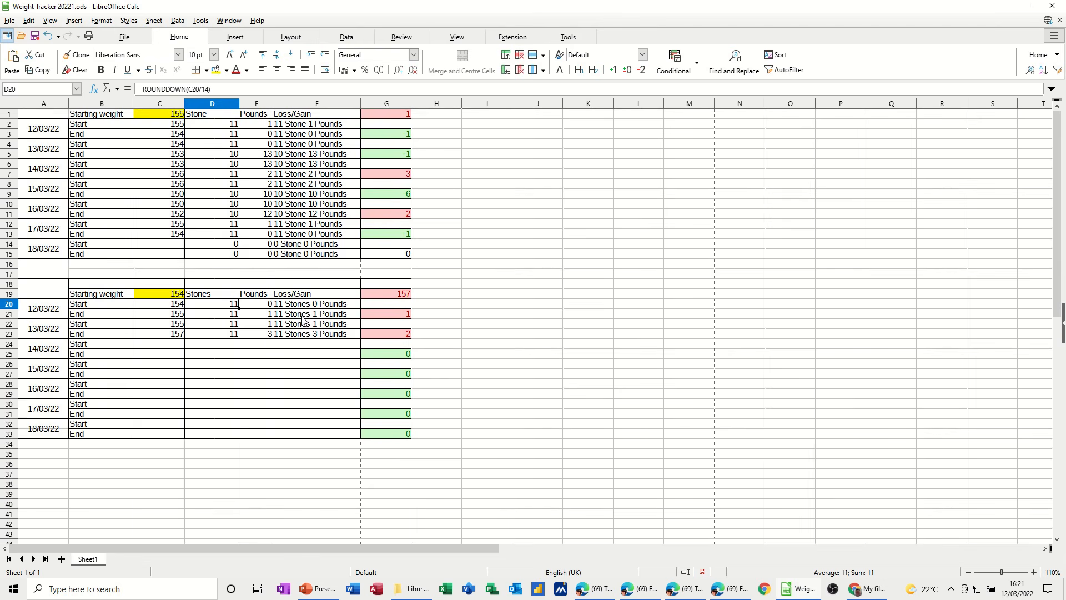
left_click(295, 349)
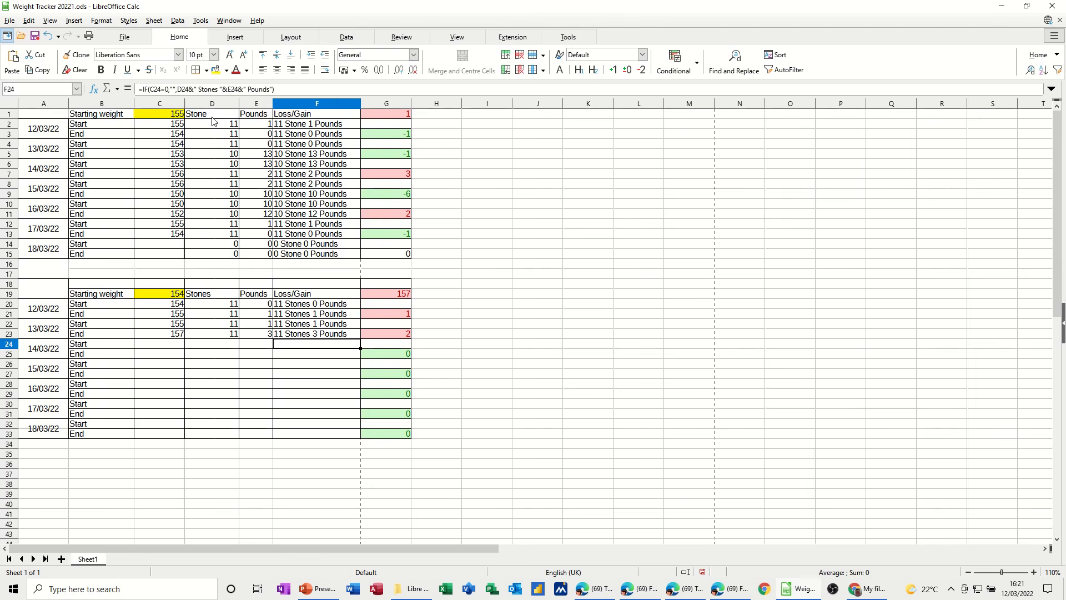